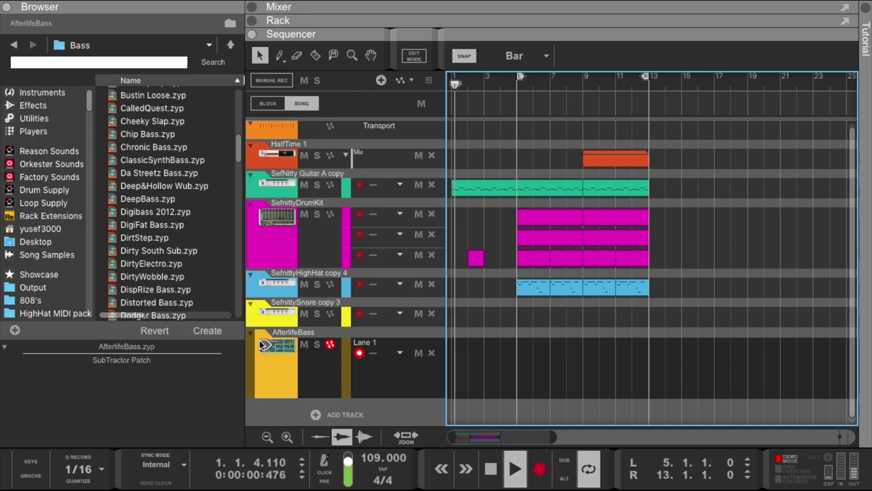
Step: Record a bass line on the AfterlifeBass track up to bar 13 and open its clip for editing
{"action": "mouse_move", "coordinate": [466, 38]}
{"action": "left_mouse_down"}
{"action": "mouse_move", "coordinate": [451, 226]}
{"action": "mouse_move", "coordinate": [463, 36]}
{"action": "left_mouse_up"}
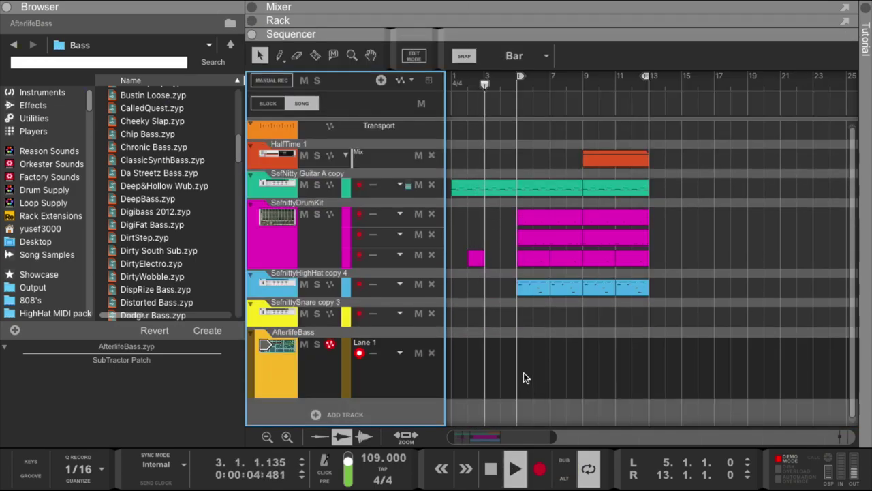
{"action": "left_click", "coordinate": [539, 468]}
{"action": "double_click", "coordinate": [526, 374]}
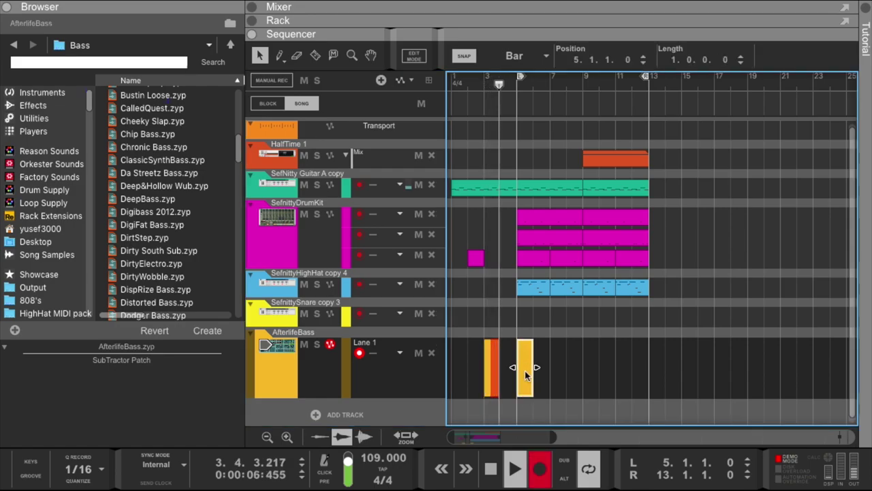
{"action": "double_click", "coordinate": [528, 375]}
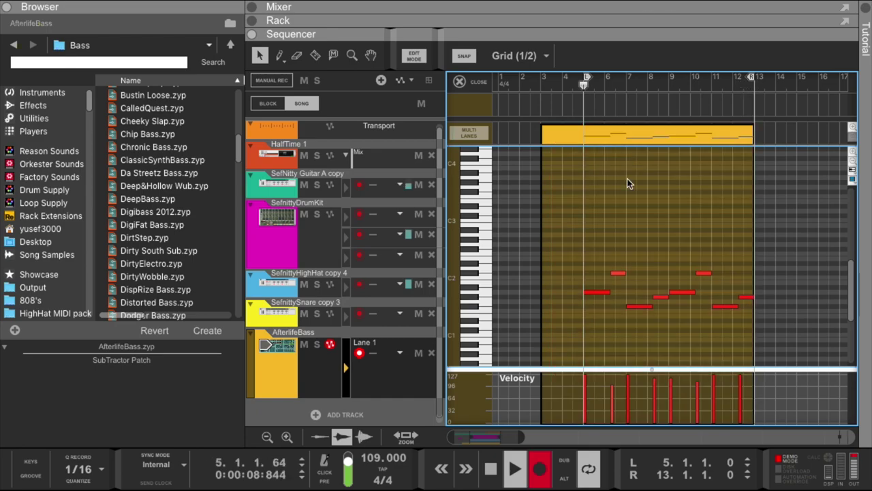
{"action": "left_click", "coordinate": [542, 467]}
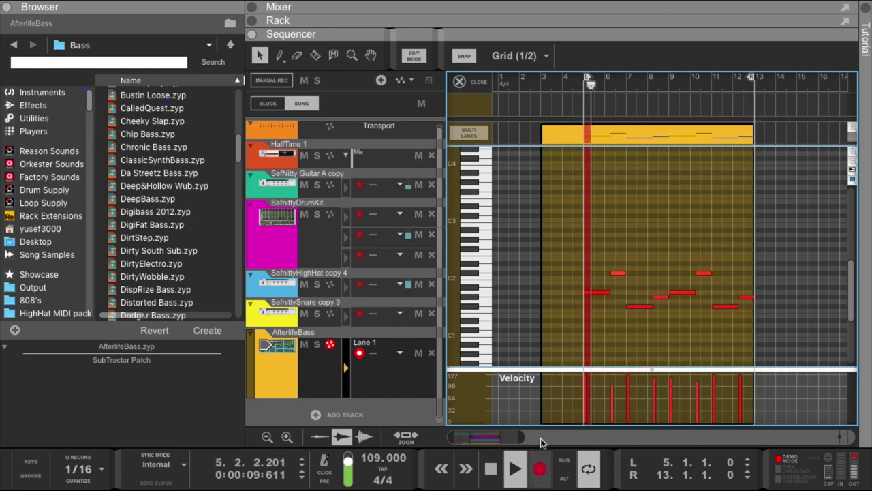
Step: Quantize the recorded bass clip and raise all of its note velocities to 127
{"action": "key", "text": "XF86AudioRaiseVolume"}
{"action": "right_click", "coordinate": [633, 132]}
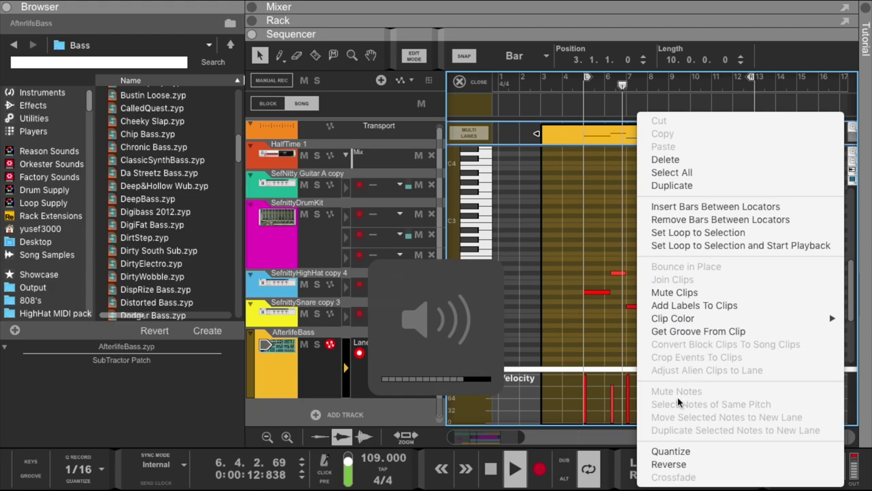
{"action": "left_click", "coordinate": [664, 451]}
{"action": "left_click", "coordinate": [278, 57]}
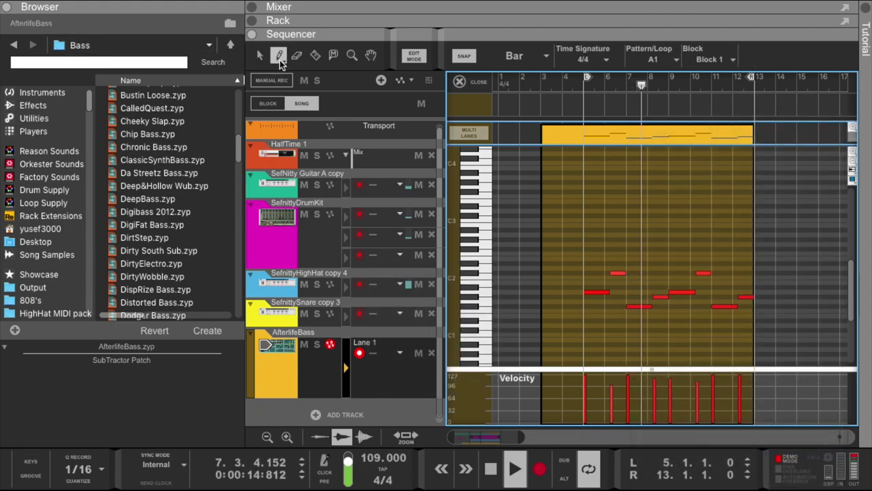
{"action": "left_click_drag", "start_coordinate": [591, 378], "coordinate": [748, 375]}
Step: Lengthen all the bass notes slightly and check the SubTractor's portamento setting in the rack
{"action": "mouse_move", "coordinate": [589, 34]}
{"action": "left_mouse_down"}
{"action": "mouse_move", "coordinate": [564, 203]}
{"action": "mouse_move", "coordinate": [595, 191]}
{"action": "mouse_move", "coordinate": [591, 121]}
{"action": "left_mouse_up"}
{"action": "left_click", "coordinate": [259, 138]}
{"action": "scroll", "coordinate": [760, 338], "scroll_direction": "down", "scroll_amount": 3}
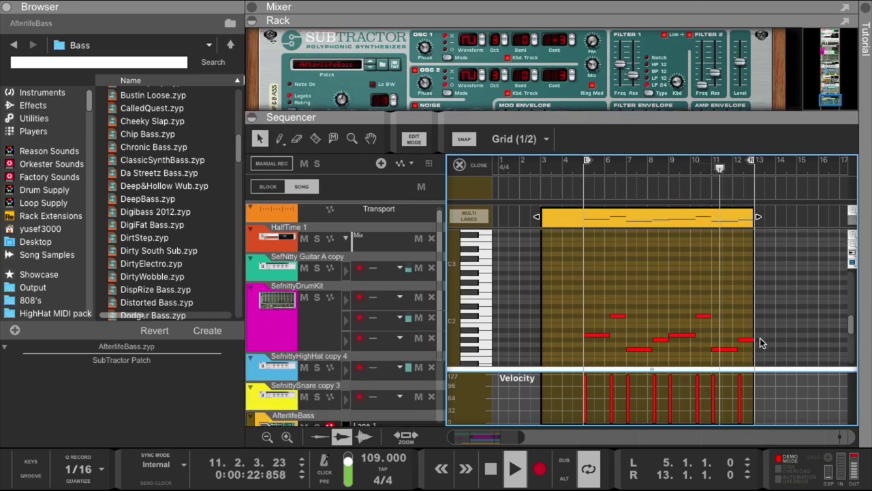
{"action": "left_click_drag", "start_coordinate": [766, 359], "coordinate": [766, 359]}
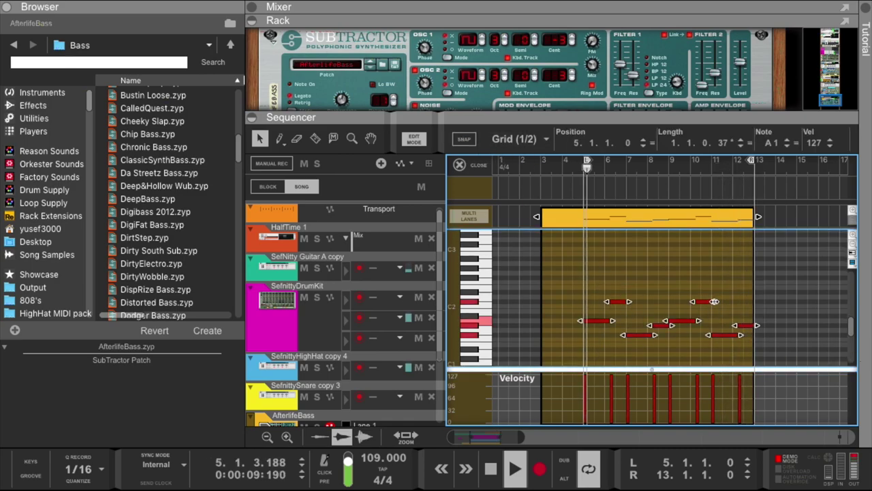
{"action": "left_click_drag", "start_coordinate": [715, 301], "coordinate": [718, 301]}
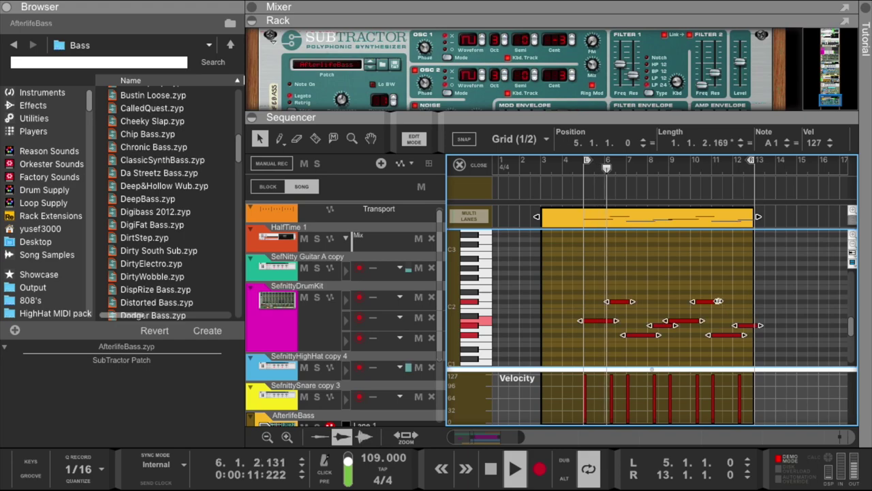
{"action": "left_click", "coordinate": [341, 100]}
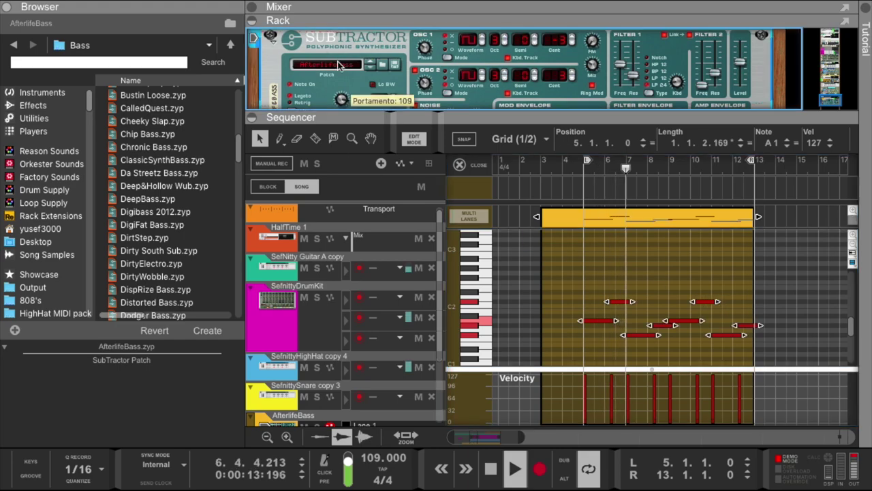
{"action": "left_click_drag", "start_coordinate": [344, 110], "coordinate": [346, 171]}
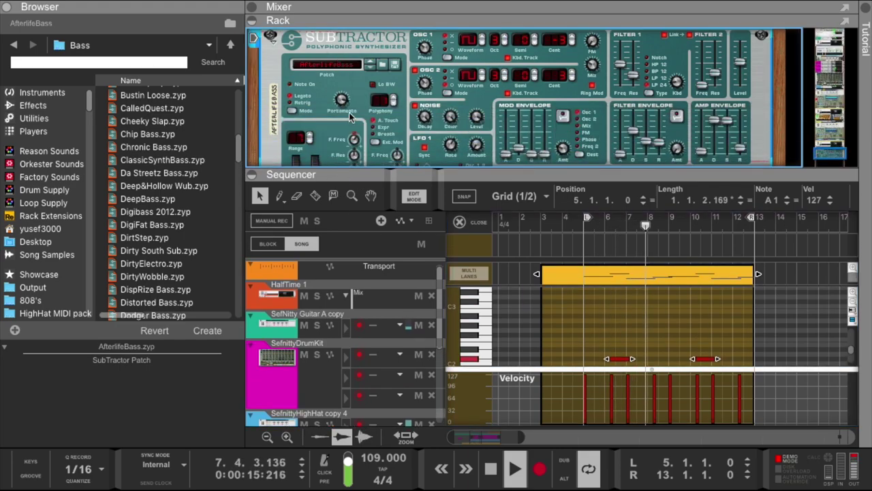
{"action": "left_click_drag", "start_coordinate": [344, 103], "coordinate": [345, 122]}
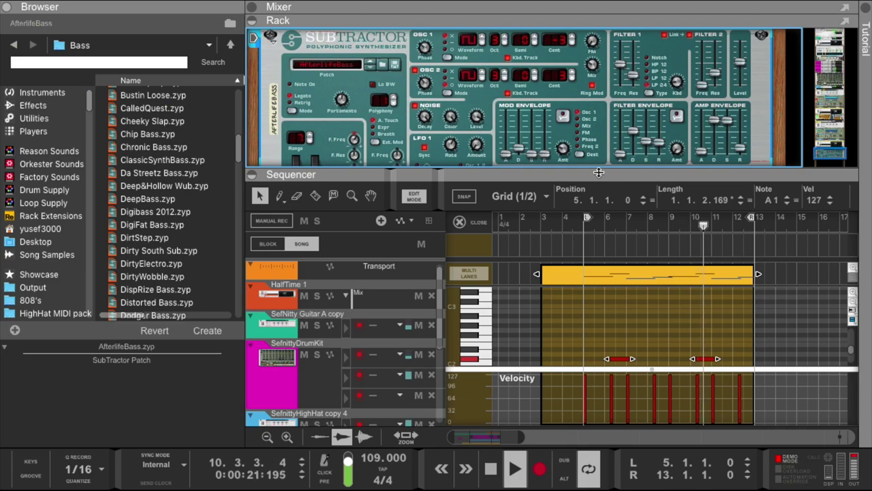
{"action": "left_click_drag", "start_coordinate": [600, 174], "coordinate": [592, 135]}
Step: Close the bass clip editor and trim the clip's start to bar 5 for a length of 8 bars
{"action": "left_click", "coordinate": [474, 186]}
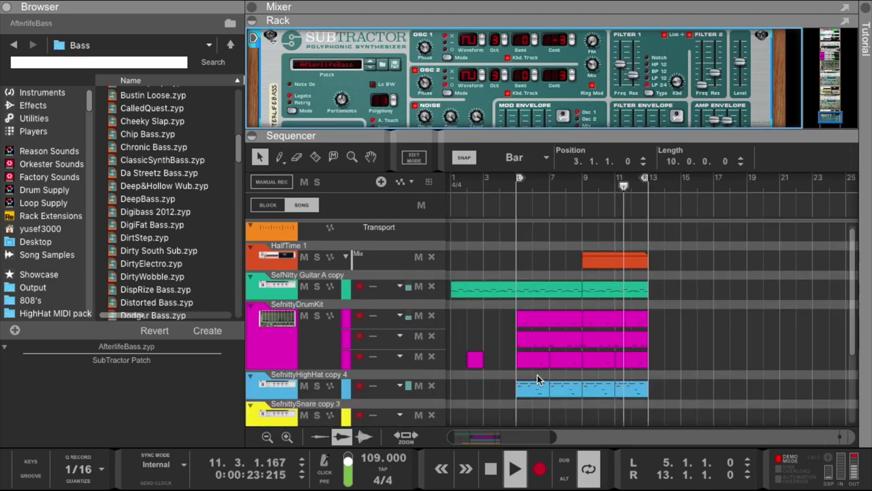
{"action": "scroll", "coordinate": [537, 375], "scroll_direction": "down", "scroll_amount": 3}
{"action": "left_click_drag", "start_coordinate": [479, 362], "coordinate": [521, 359]}
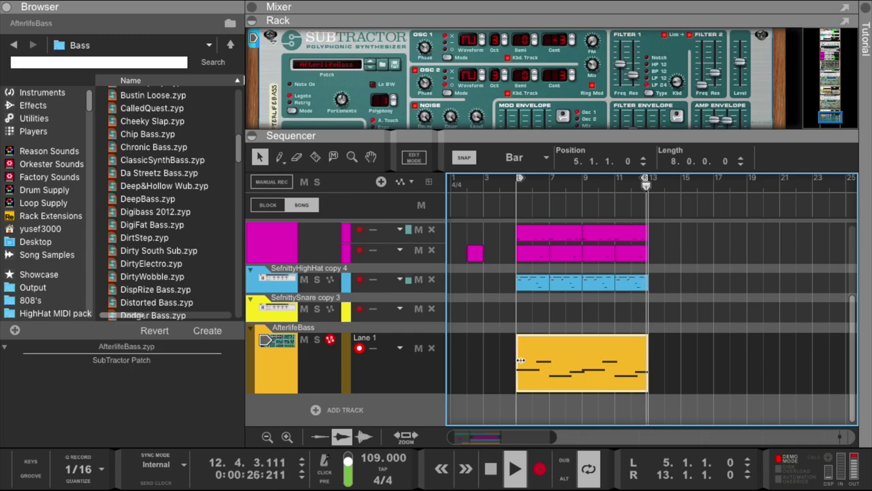
Step: Place a copy of the bass clip at bar 1 and play the song from the start
{"action": "double_click", "coordinate": [569, 371]}
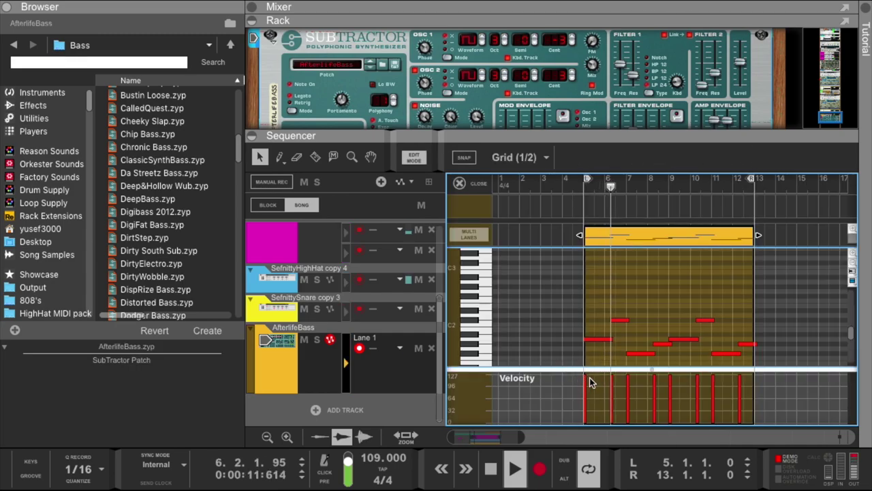
{"action": "left_click_drag", "start_coordinate": [631, 243], "coordinate": [359, 246]}
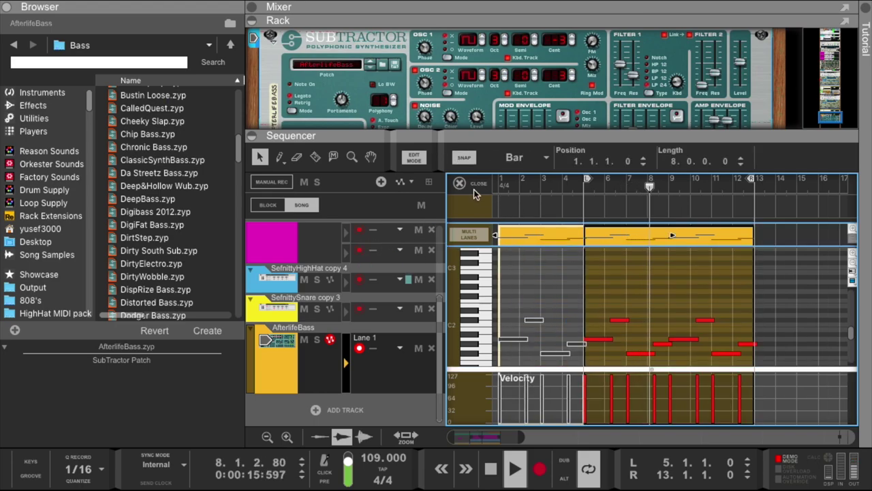
{"action": "left_click", "coordinate": [476, 185]}
{"action": "left_click", "coordinate": [490, 468]}
{"action": "left_click", "coordinate": [514, 468]}
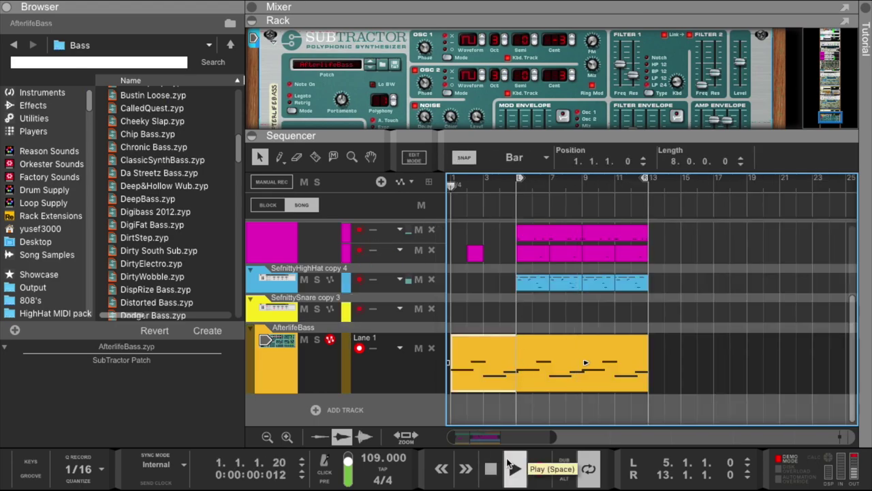
Step: Select the SefnittySnare track, create a clip on it from bar 5 to bar 13, and open that clip
{"action": "left_click", "coordinate": [266, 311]}
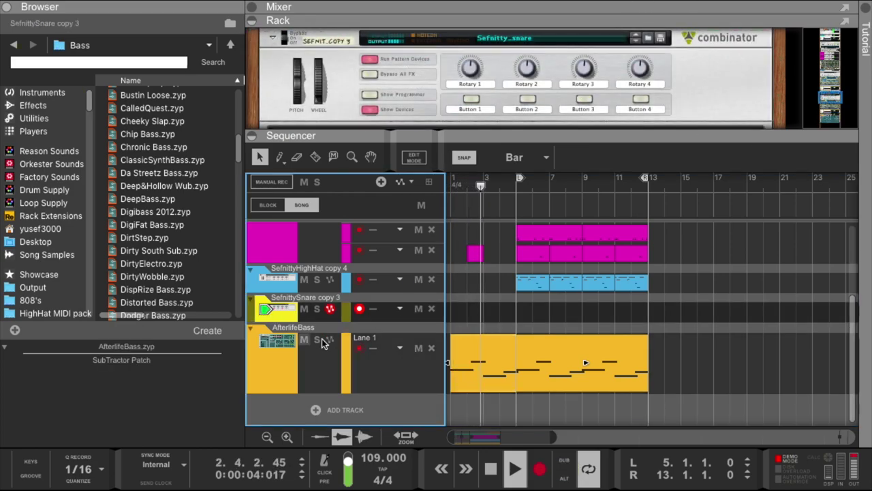
{"action": "left_click", "coordinate": [516, 313]}
{"action": "double_click", "coordinate": [520, 312]}
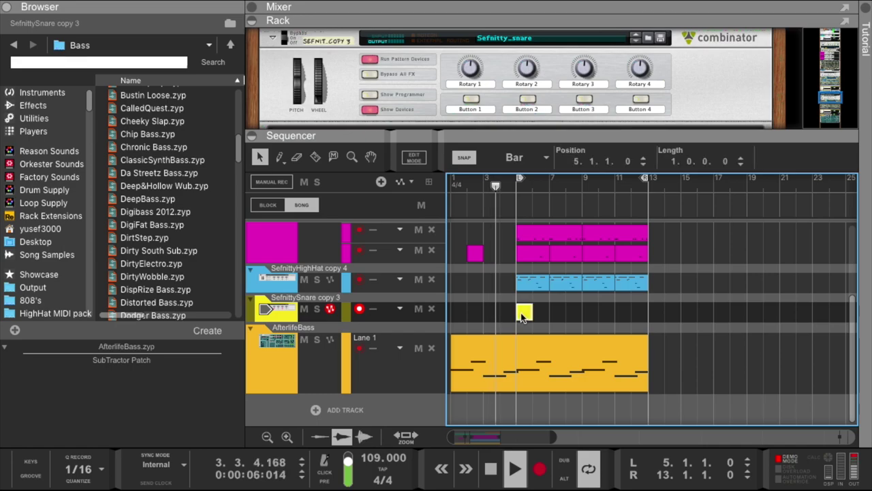
{"action": "left_click_drag", "start_coordinate": [529, 312], "coordinate": [648, 313]}
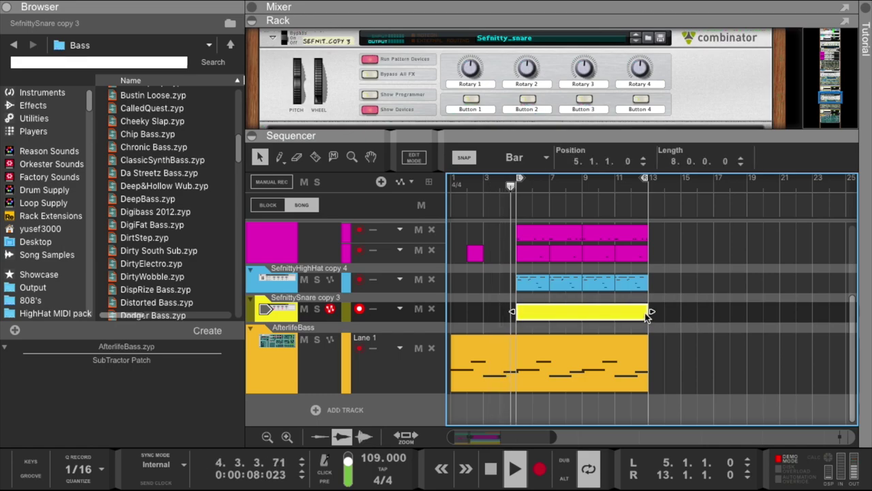
{"action": "double_click", "coordinate": [634, 313]}
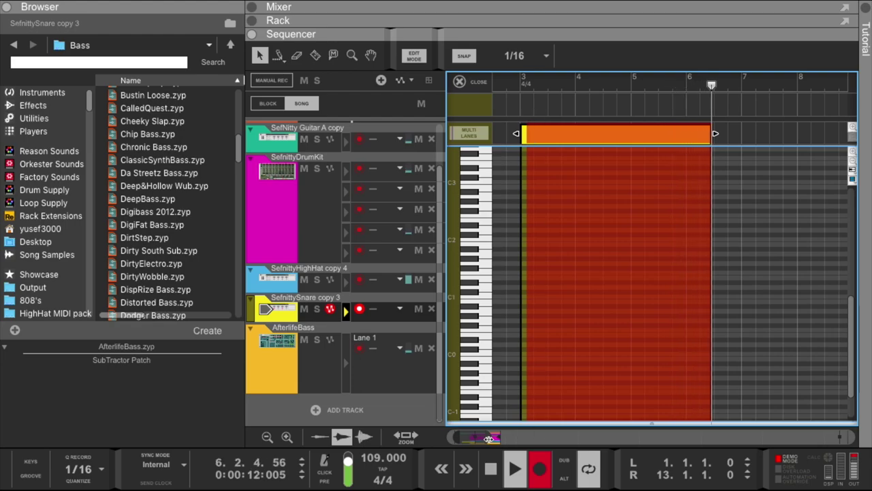
Step: Move the left loop locator to bar 5 and open the snare clip being recorded
{"action": "left_click", "coordinate": [461, 82]}
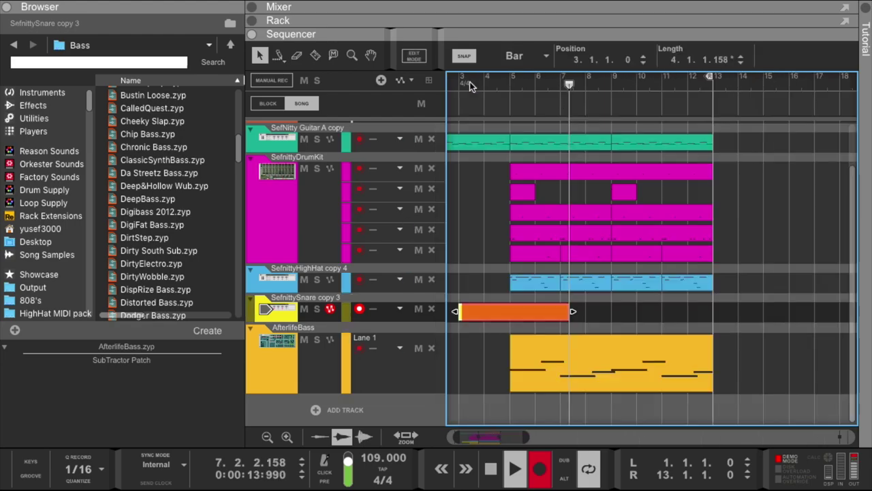
{"action": "scroll", "coordinate": [462, 109], "scroll_direction": "left", "scroll_amount": 2}
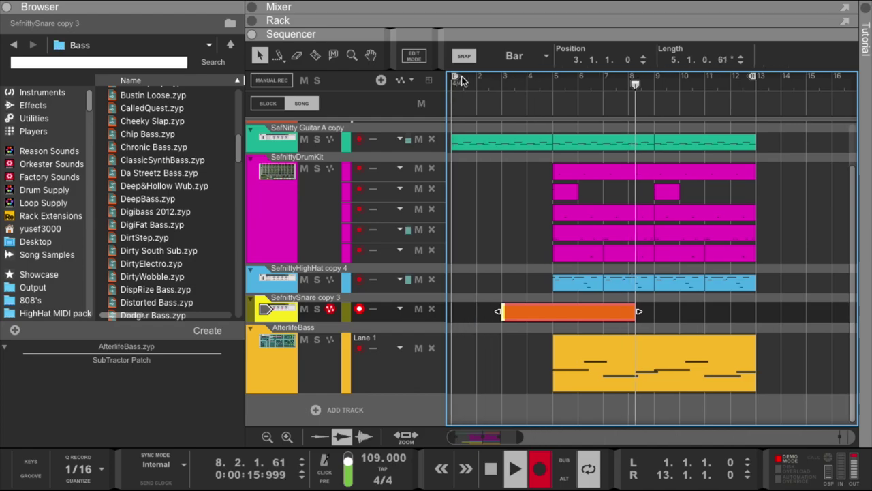
{"action": "left_click_drag", "start_coordinate": [454, 76], "coordinate": [552, 94]}
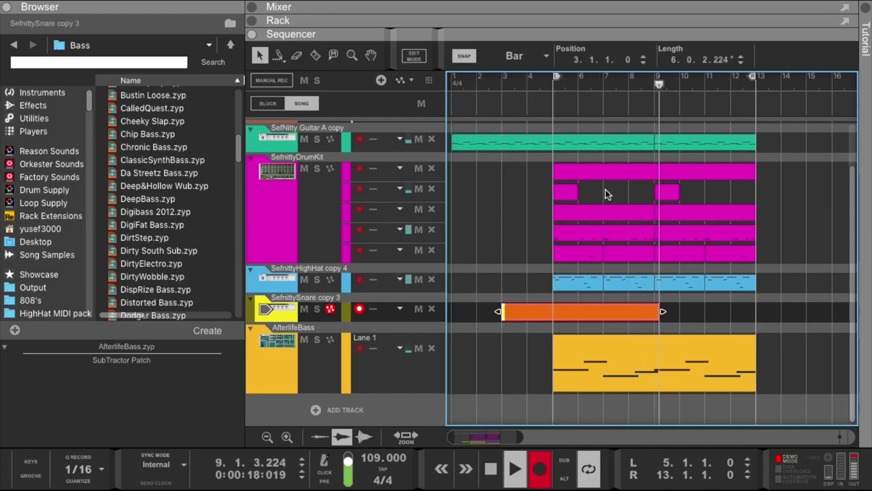
{"action": "double_click", "coordinate": [608, 310]}
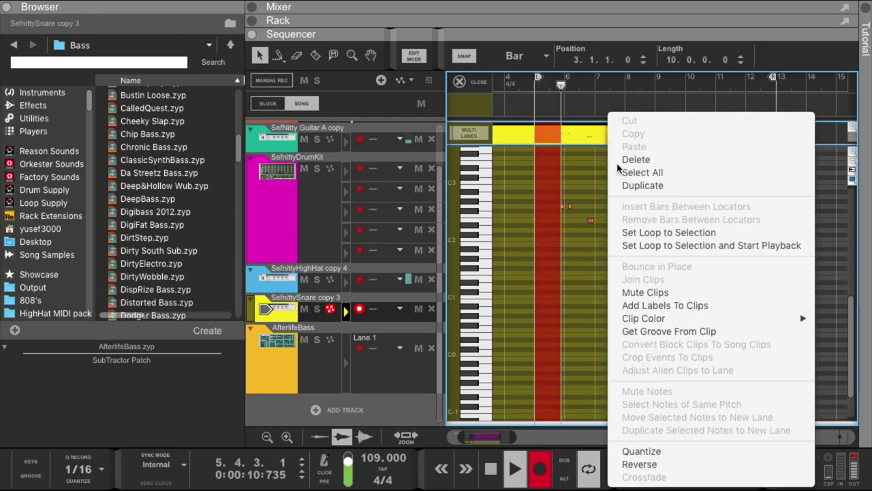
Step: Quantize the recorded snare clip and stop recording while playback continues
{"action": "right_click", "coordinate": [605, 138]}
{"action": "left_click", "coordinate": [641, 451]}
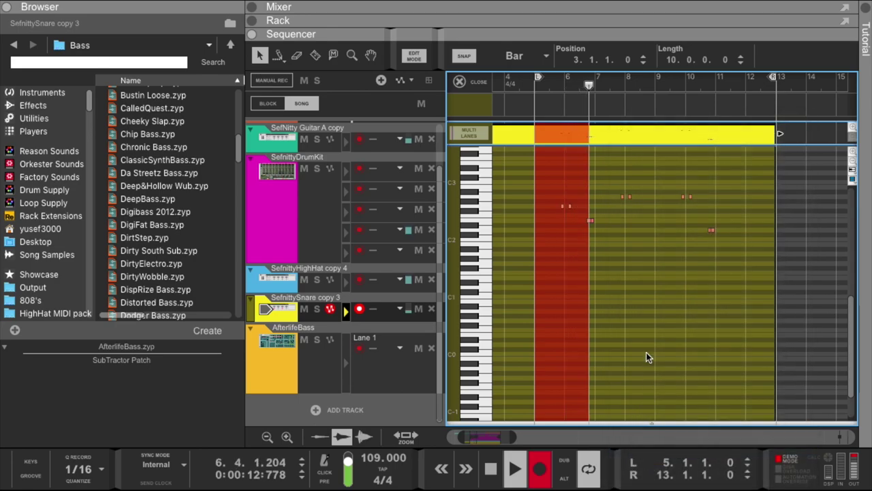
{"action": "left_click", "coordinate": [539, 468]}
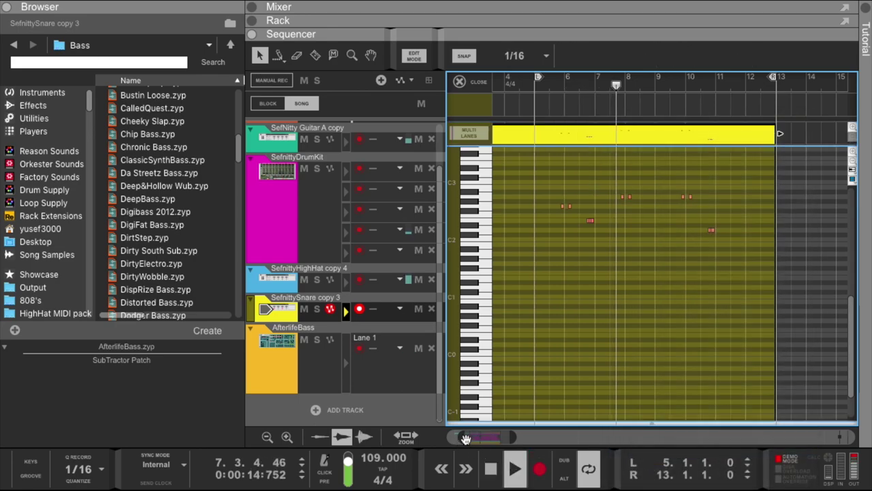
Step: Restart recording on the snare track and narrow the browser to widen the note editor
{"action": "left_click_drag", "start_coordinate": [464, 438], "coordinate": [483, 438]}
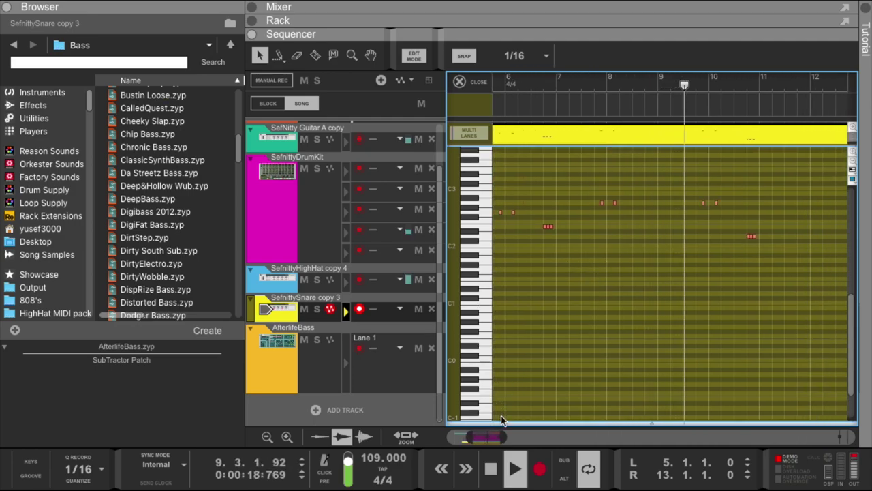
{"action": "left_click_drag", "start_coordinate": [468, 437], "coordinate": [481, 438]}
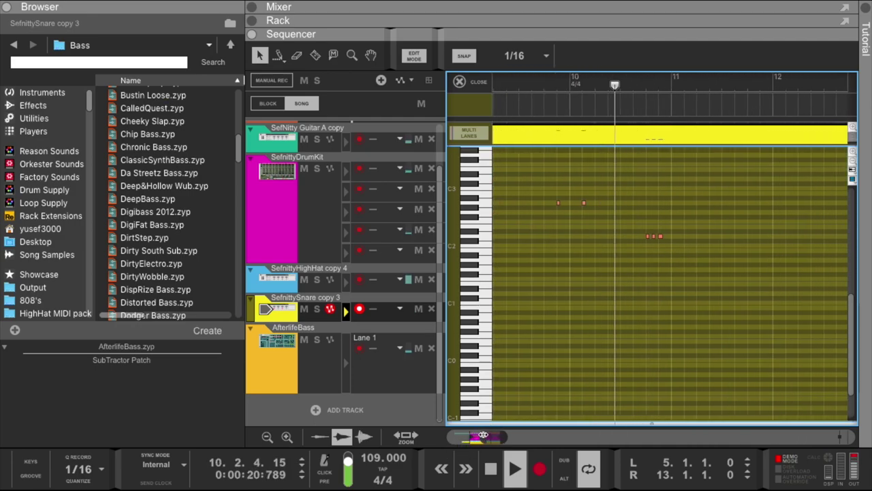
{"action": "left_click", "coordinate": [537, 466]}
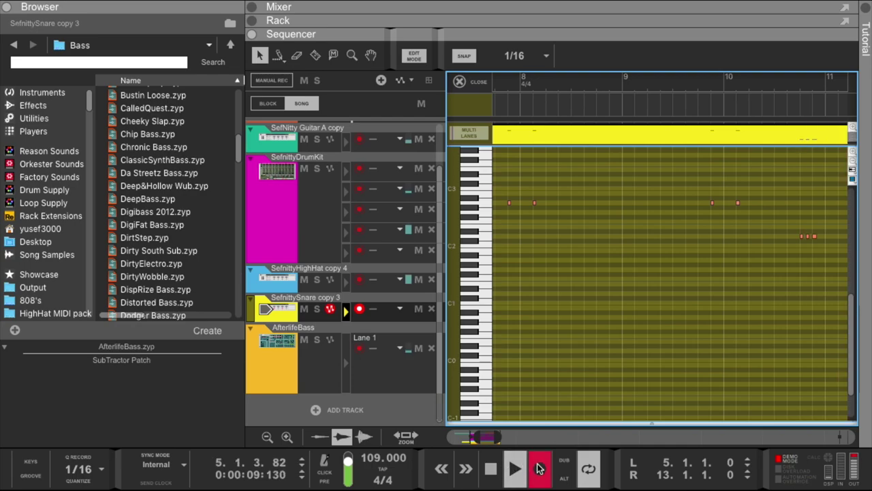
{"action": "left_click_drag", "start_coordinate": [244, 215], "coordinate": [139, 211]}
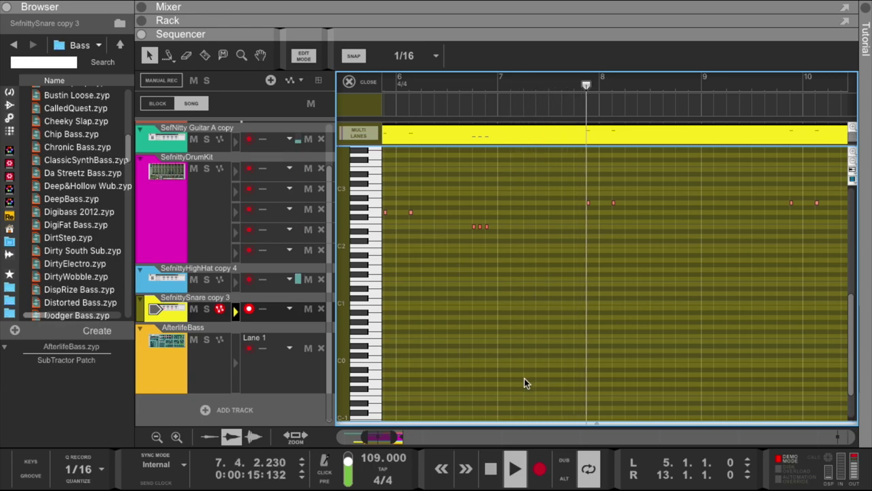
Step: Check the snare's NN19 velocity controls in the rack and raise the snare note velocities to 127 in an enlarged velocity lane
{"action": "left_click_drag", "start_coordinate": [524, 32], "coordinate": [484, 231]}
{"action": "scroll", "coordinate": [272, 139], "scroll_direction": "down", "scroll_amount": 2}
{"action": "left_click", "coordinate": [271, 172]}
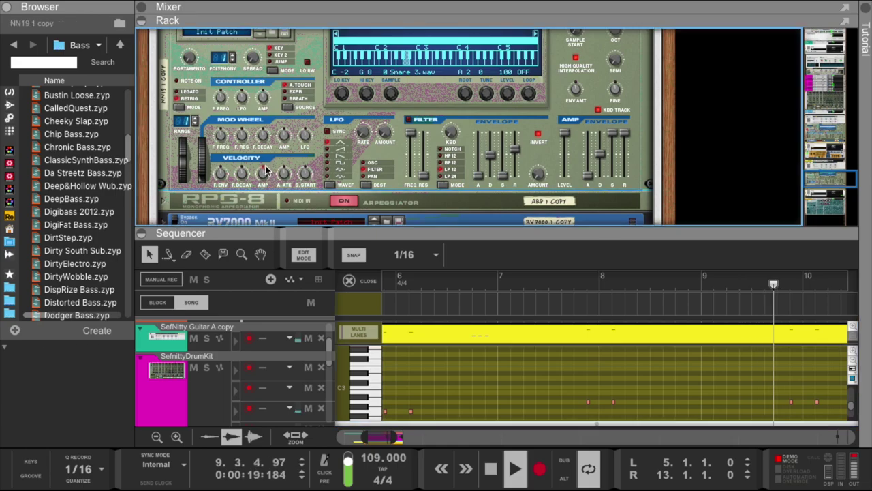
{"action": "left_click_drag", "start_coordinate": [404, 230], "coordinate": [331, 143]}
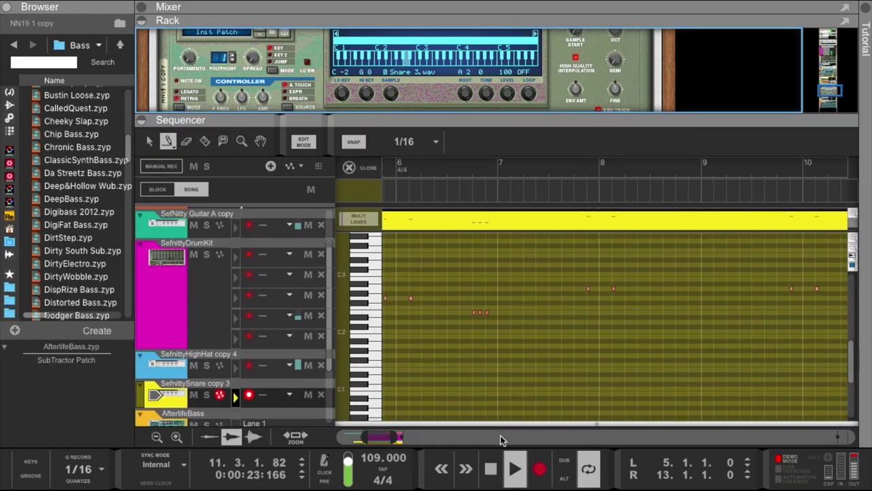
{"action": "left_click_drag", "start_coordinate": [502, 422], "coordinate": [423, 249]}
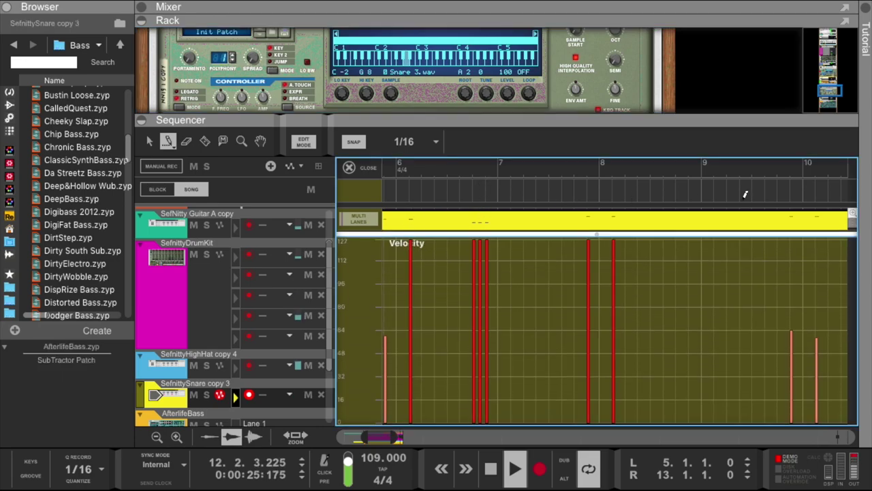
{"action": "left_click_drag", "start_coordinate": [641, 247], "coordinate": [612, 213]}
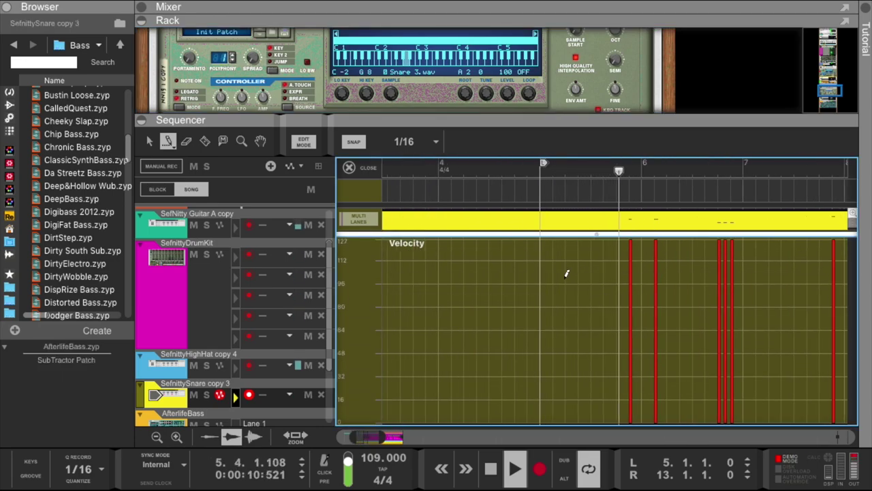
Step: Close the snare note editor, select the snare clip in the arrangement and try out the editing tools
{"action": "left_click", "coordinate": [359, 168]}
{"action": "scroll", "coordinate": [480, 346], "scroll_direction": "down", "scroll_amount": 2}
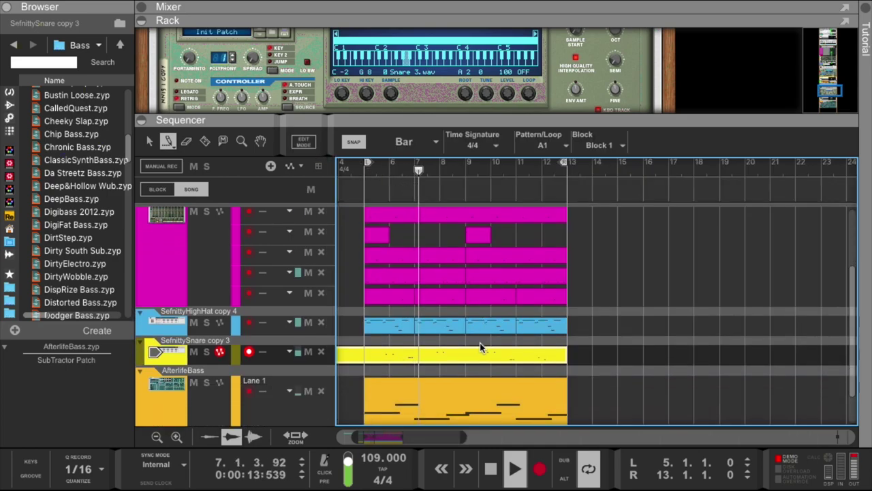
{"action": "key", "text": "q"}
{"action": "left_click", "coordinate": [458, 354]}
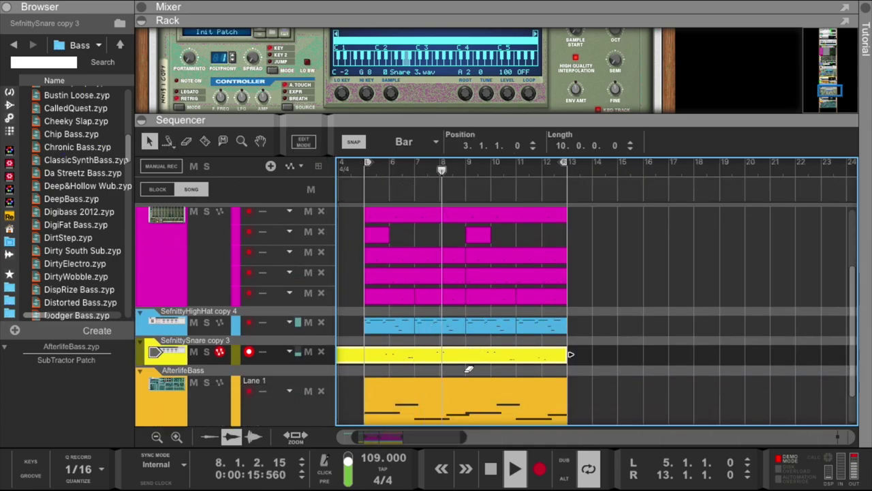
{"action": "key", "text": "w"}
{"action": "key", "text": "e"}
{"action": "key", "text": "r"}
{"action": "key", "text": "t"}
{"action": "key", "text": "w"}
{"action": "key", "text": "q"}
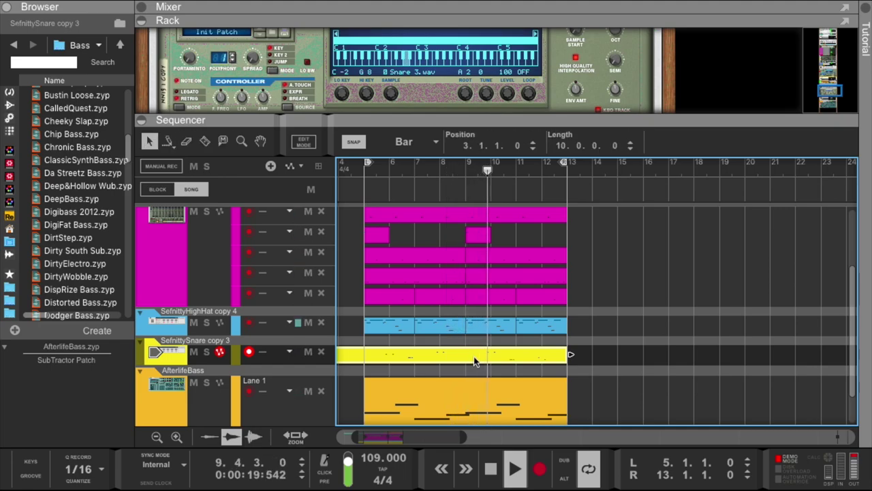
Step: Reopen the snare clip, raise the remaining note velocities in bars 10 to 12 to 127 and collapse the velocity lane
{"action": "double_click", "coordinate": [475, 354]}
{"action": "key", "text": "e"}
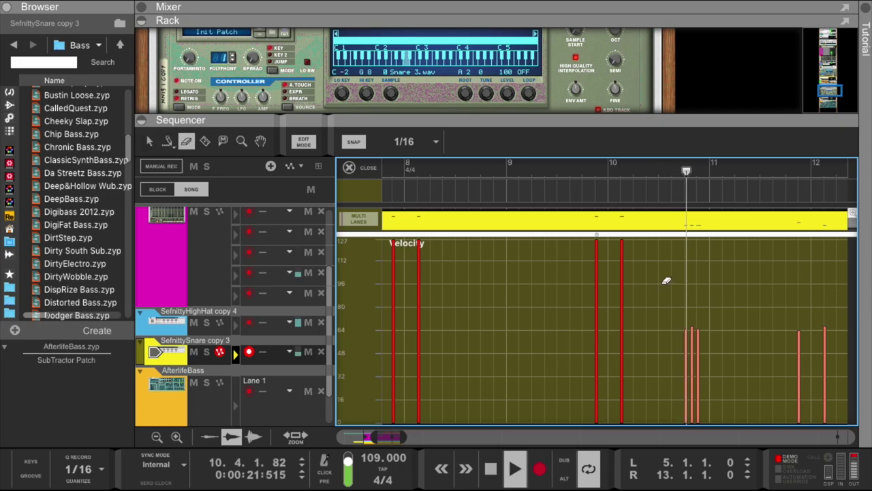
{"action": "key", "text": "w"}
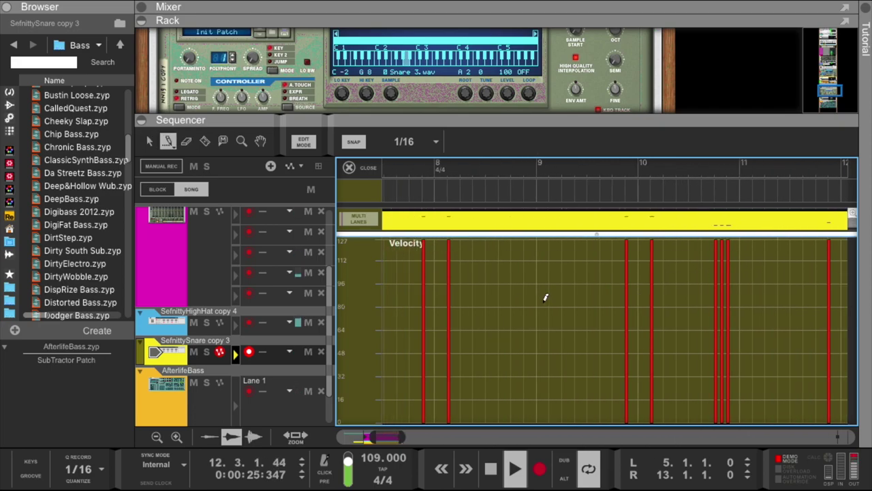
{"action": "left_click_drag", "start_coordinate": [499, 236], "coordinate": [501, 421]}
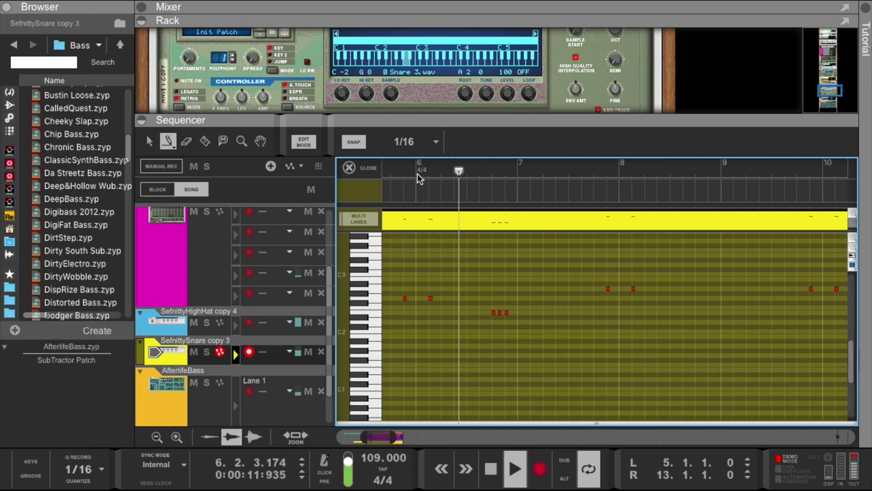
Step: Replace the three snare notes at the end of bar 6 with four 1/16 F2 notes starting at 6.4.1
{"action": "left_click", "coordinate": [413, 143]}
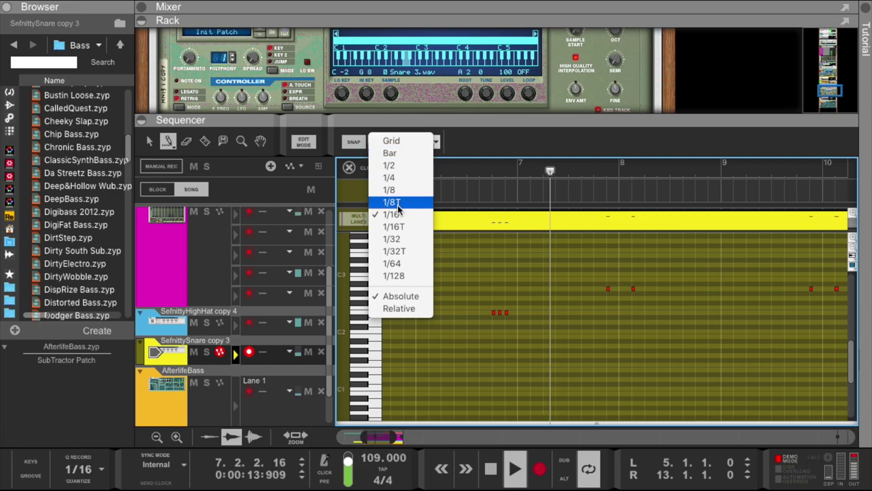
{"action": "left_click", "coordinate": [404, 217]}
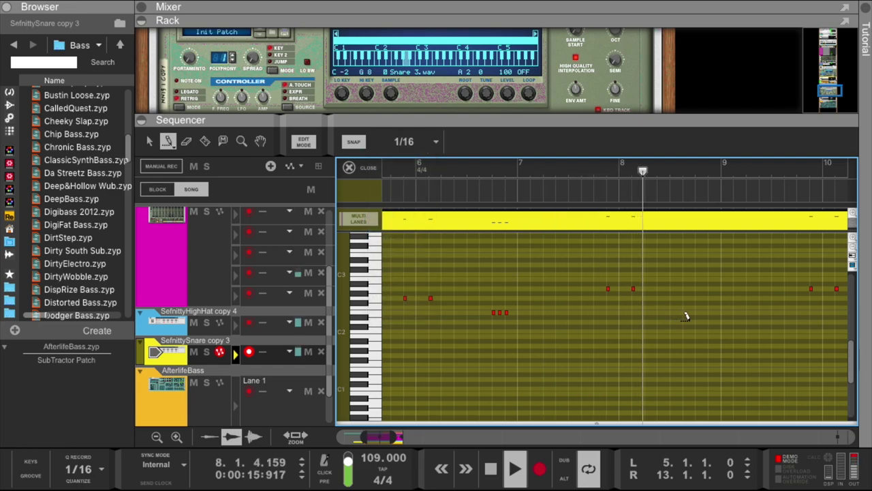
{"action": "key", "text": "e"}
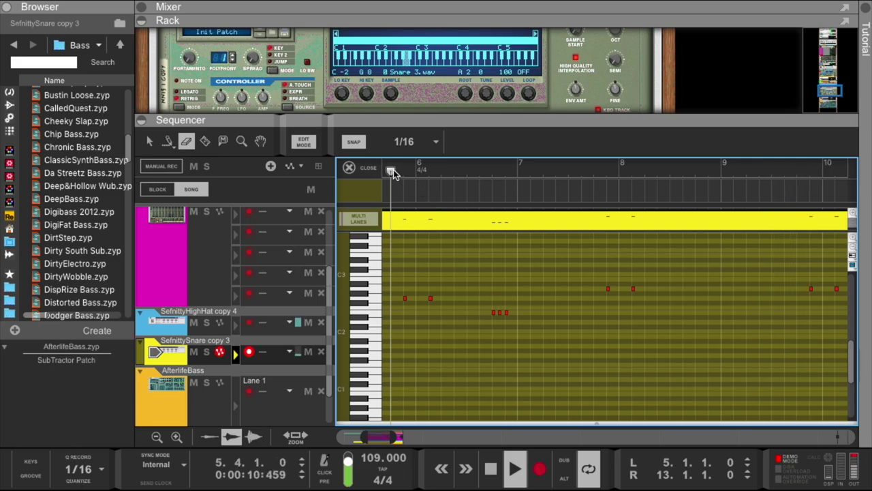
{"action": "left_click_drag", "start_coordinate": [529, 296], "coordinate": [557, 330]}
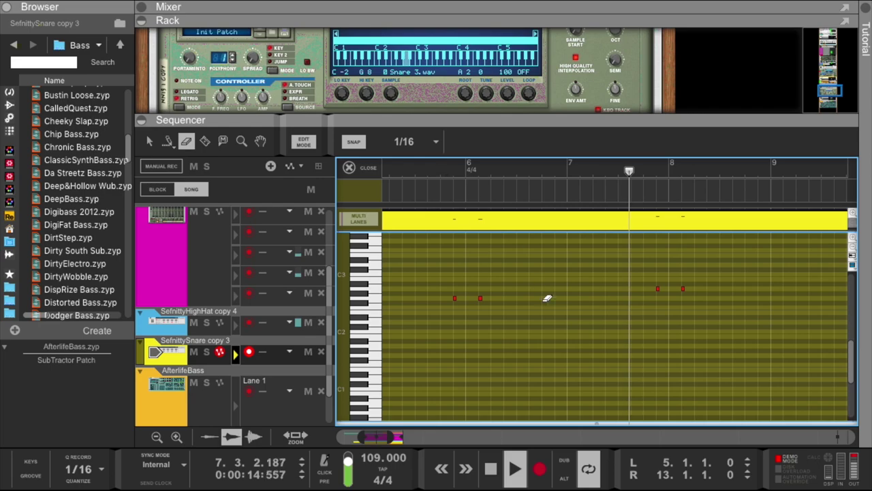
{"action": "key", "text": "w"}
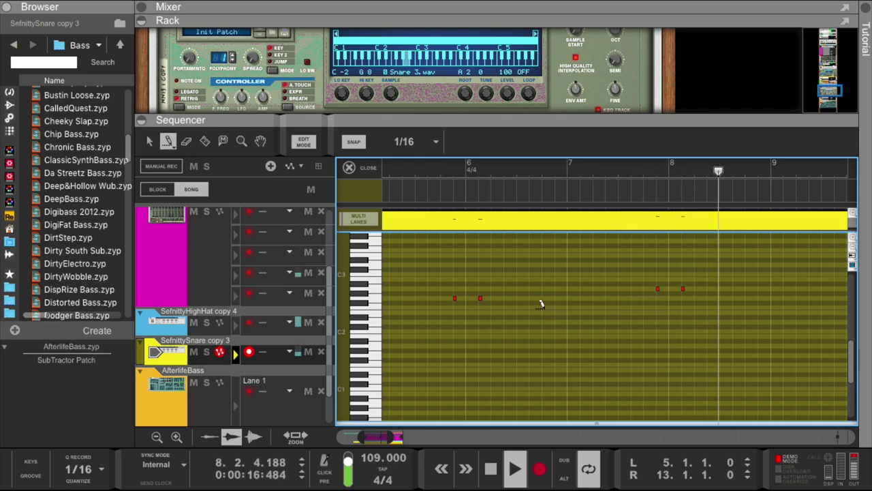
{"action": "left_click", "coordinate": [546, 305]}
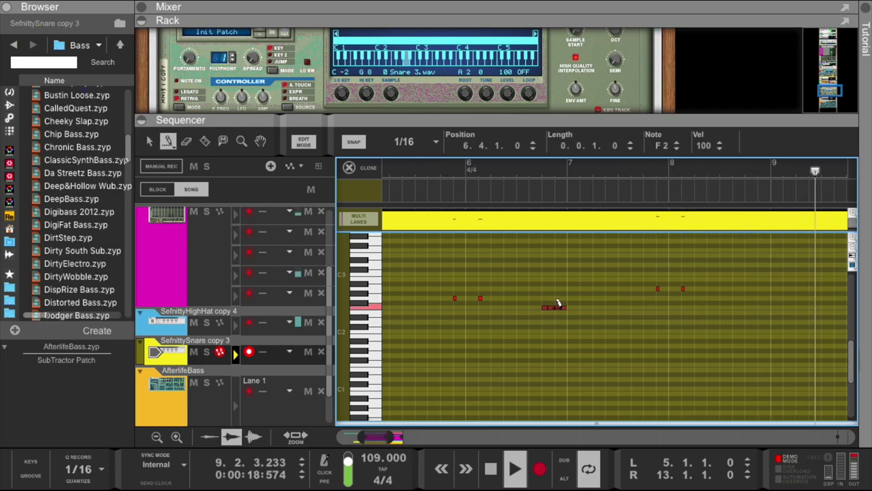
Step: Check the NN19's amp velocity amount and taper the velocities of the four notes ending bar 6 downward from 127
{"action": "scroll", "coordinate": [300, 81], "scroll_direction": "down", "scroll_amount": 5}
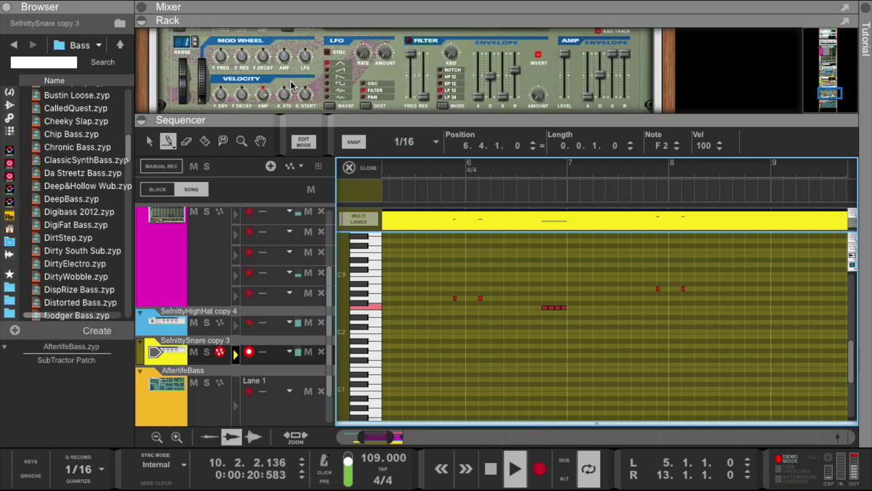
{"action": "left_click", "coordinate": [266, 80]}
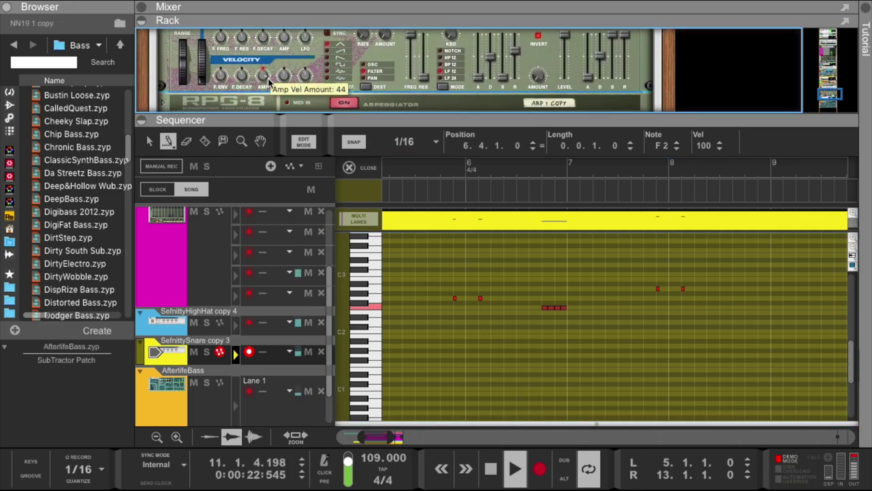
{"action": "left_click_drag", "start_coordinate": [560, 424], "coordinate": [534, 295]}
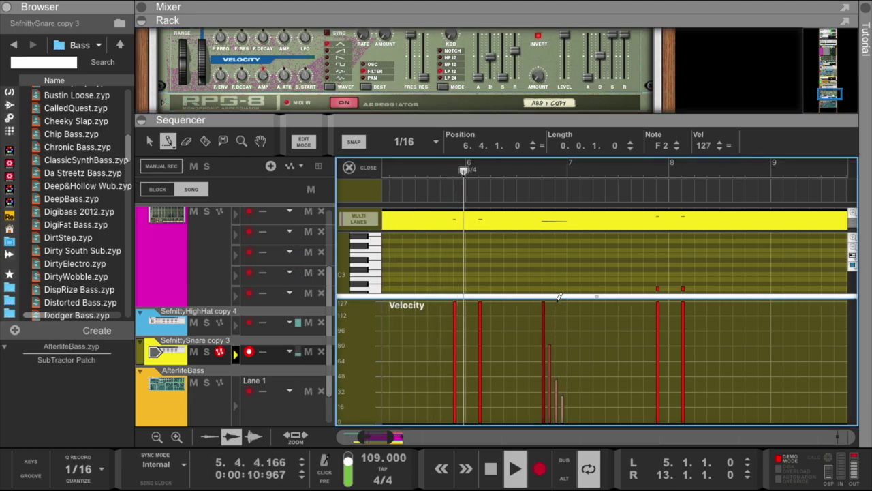
{"action": "left_click_drag", "start_coordinate": [558, 297], "coordinate": [543, 366]}
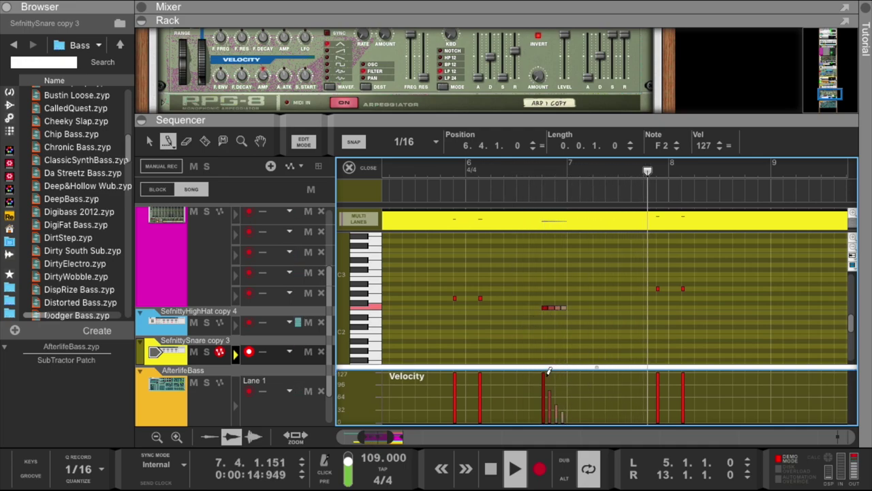
{"action": "left_click", "coordinate": [536, 170]}
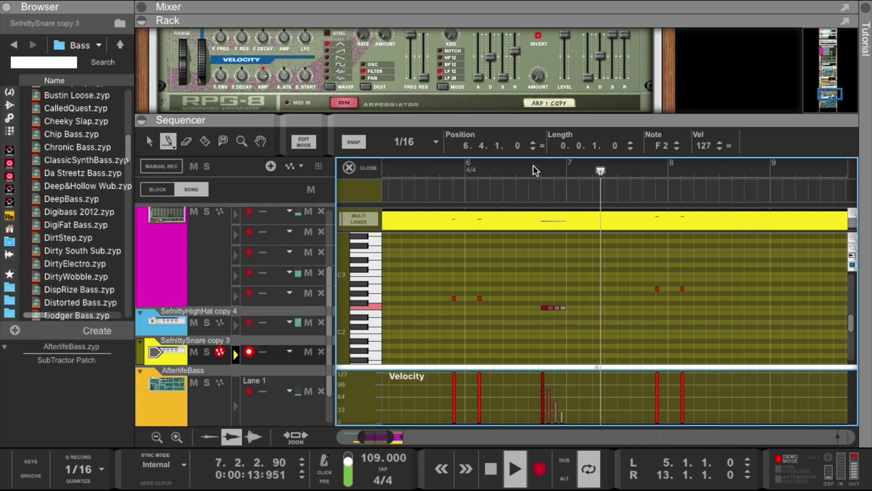
Step: Set snap to 1/32, draw eight G#2 notes from 8.4.1 to bar 9 and taper their velocities downward from 127
{"action": "scroll", "coordinate": [534, 168], "scroll_direction": "right", "scroll_amount": 3}
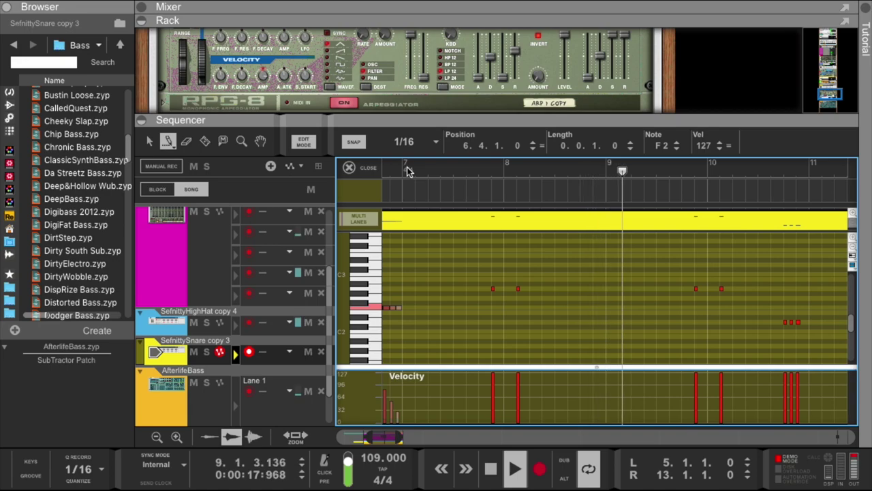
{"action": "left_click", "coordinate": [404, 142]}
{"action": "left_click", "coordinate": [392, 240]}
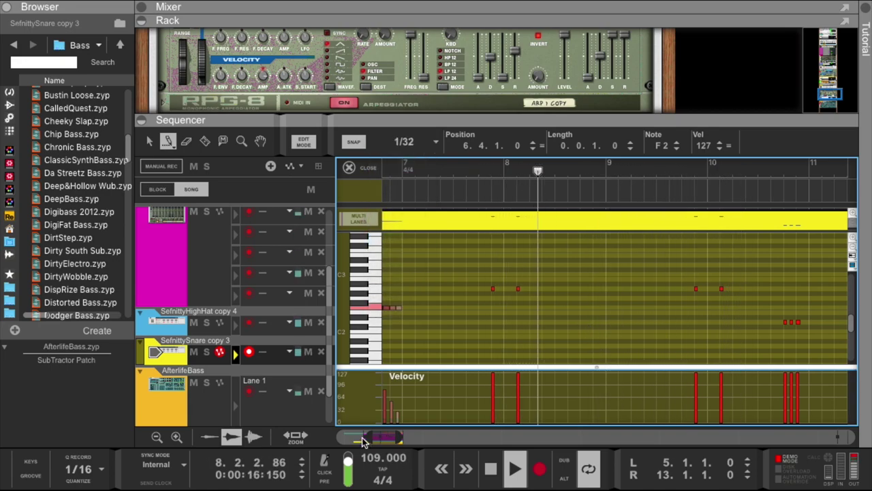
{"action": "left_click_drag", "start_coordinate": [368, 437], "coordinate": [383, 431]}
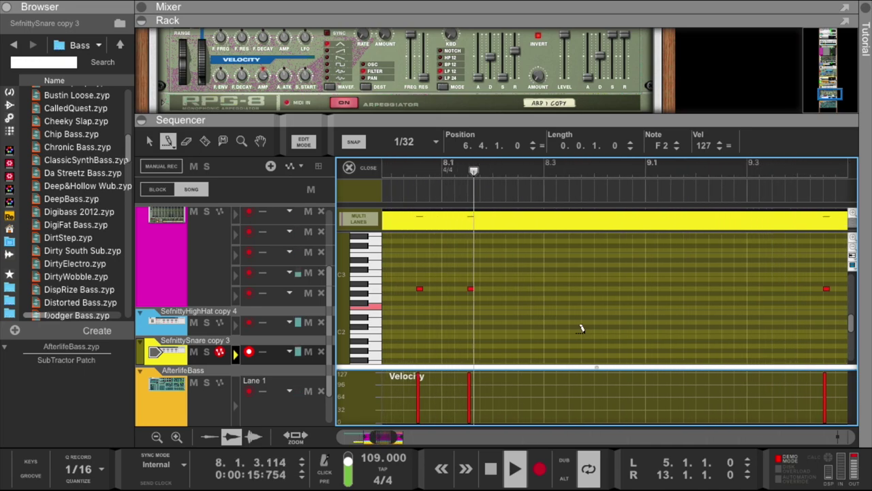
{"action": "left_click_drag", "start_coordinate": [592, 293], "coordinate": [637, 287]}
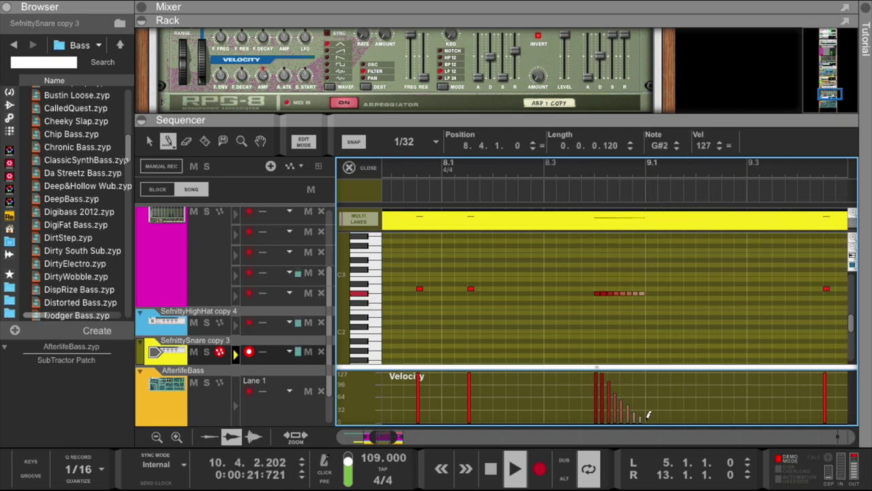
{"action": "left_click", "coordinate": [549, 169]}
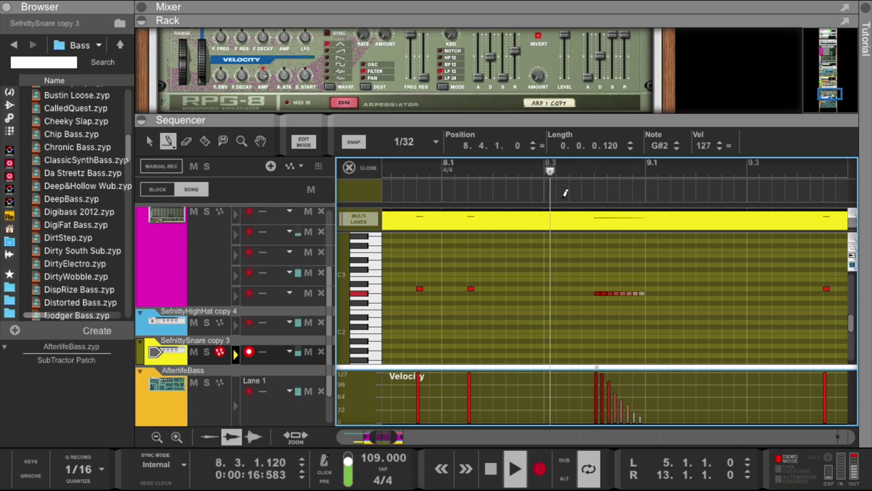
Step: Refine the falling velocities of the snare rolls in bars 6 and 8 during playback, and close the note editor
{"action": "scroll", "coordinate": [517, 262], "scroll_direction": "left", "scroll_amount": 4}
{"action": "scroll", "coordinate": [518, 259], "scroll_direction": "left", "scroll_amount": 5}
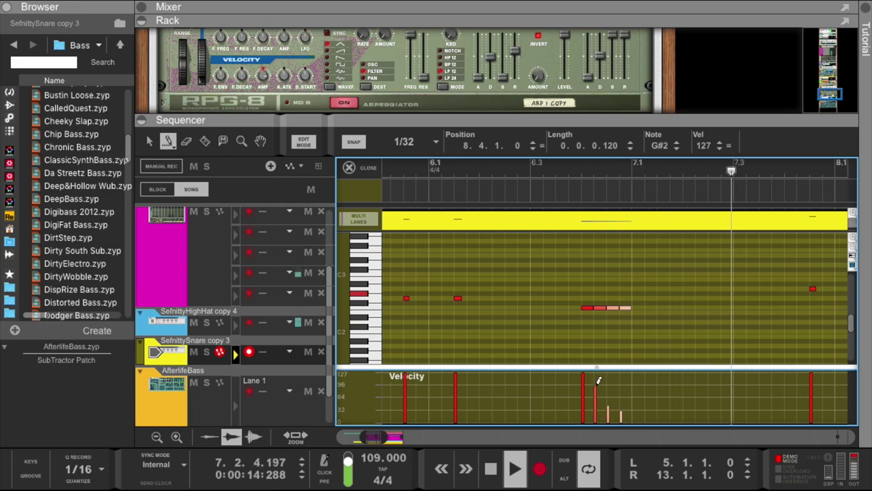
{"action": "left_click", "coordinate": [576, 170]}
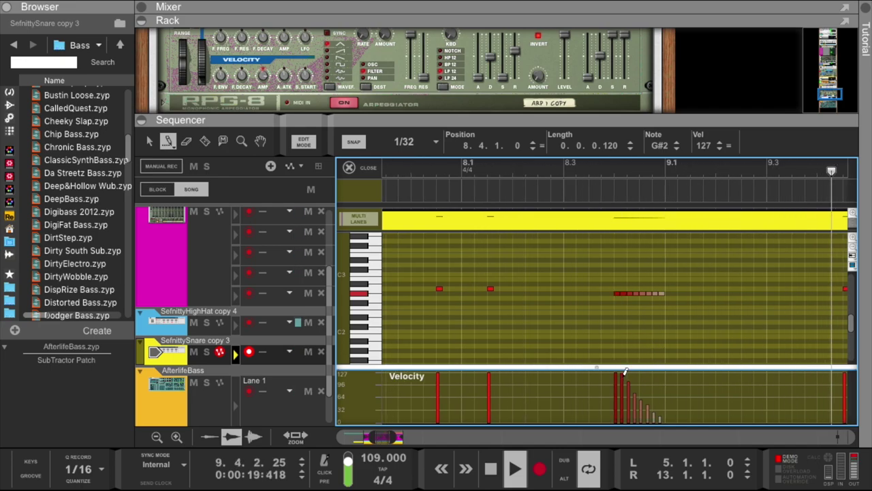
{"action": "left_click", "coordinate": [365, 172]}
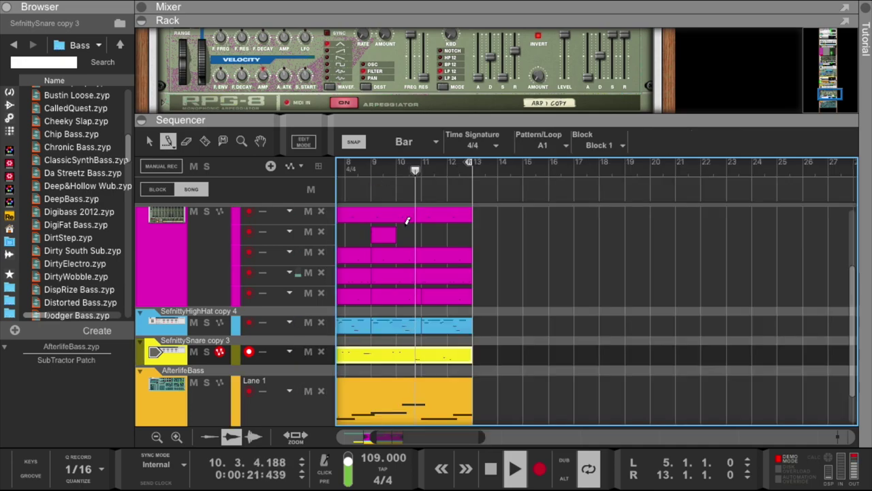
Step: Trim the snare clip to the four bars starting at bar 5 and place a copy at bar 9
{"action": "left_click", "coordinate": [150, 141]}
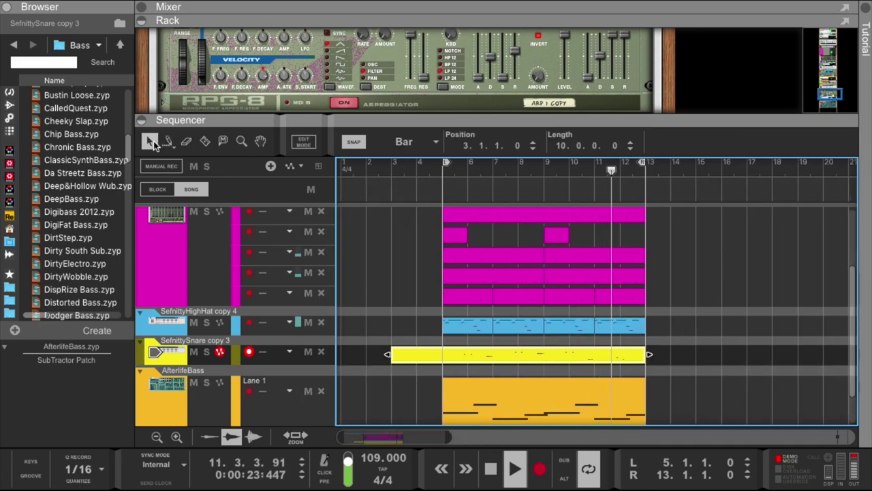
{"action": "left_click_drag", "start_coordinate": [388, 355], "coordinate": [451, 359]}
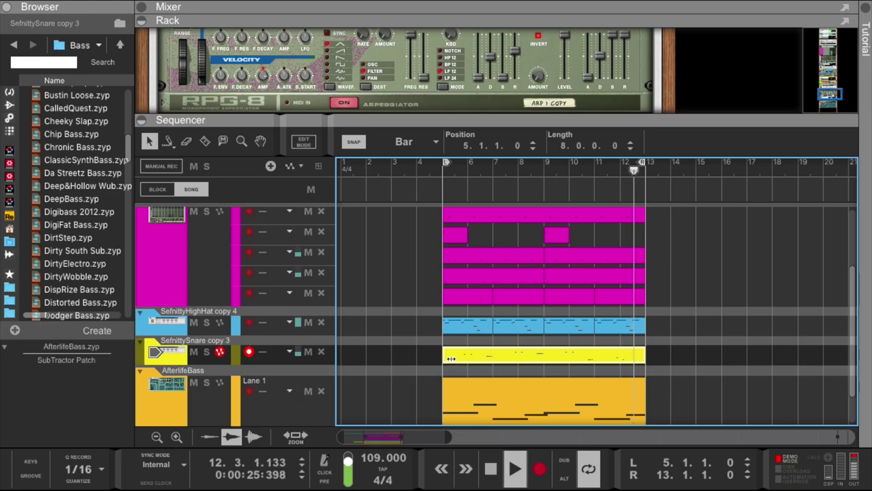
{"action": "left_click_drag", "start_coordinate": [645, 356], "coordinate": [599, 363]}
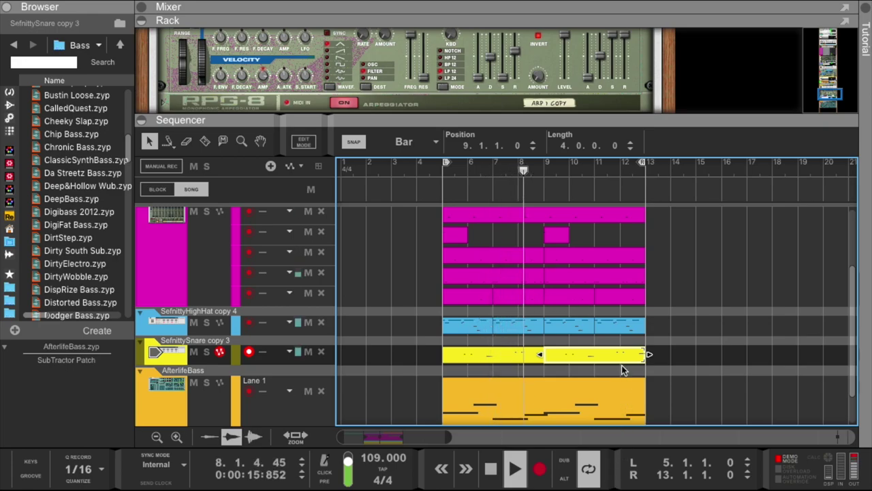
Step: Open the snare clip copy at bar 9 and add a 1/32 F#2 note at 9.2.1
{"action": "scroll", "coordinate": [618, 360], "scroll_direction": "down", "scroll_amount": 2}
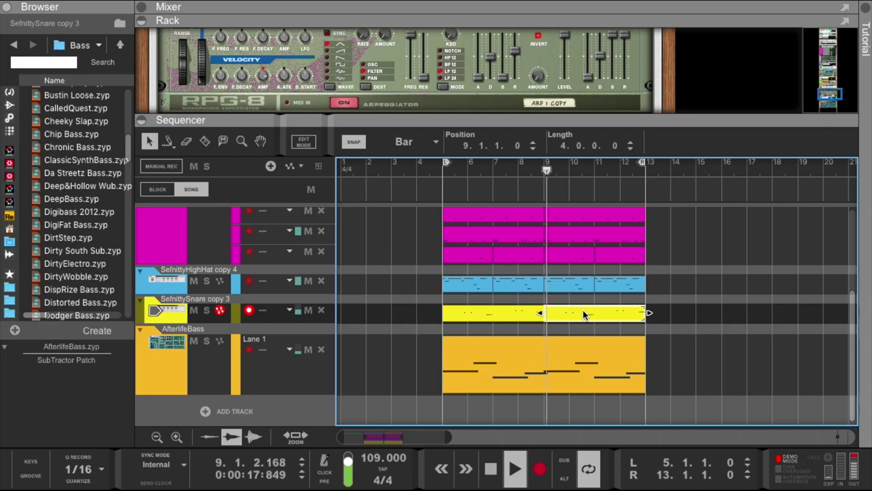
{"action": "double_click", "coordinate": [583, 314]}
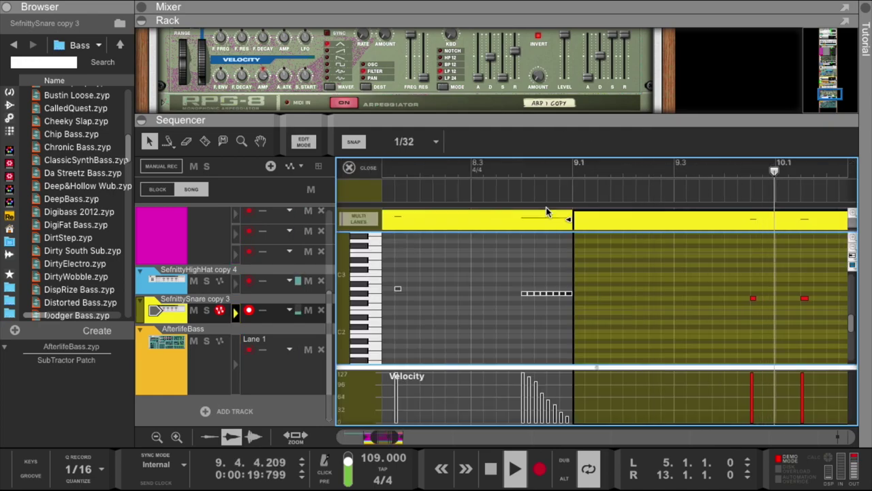
{"action": "left_click", "coordinate": [574, 177]}
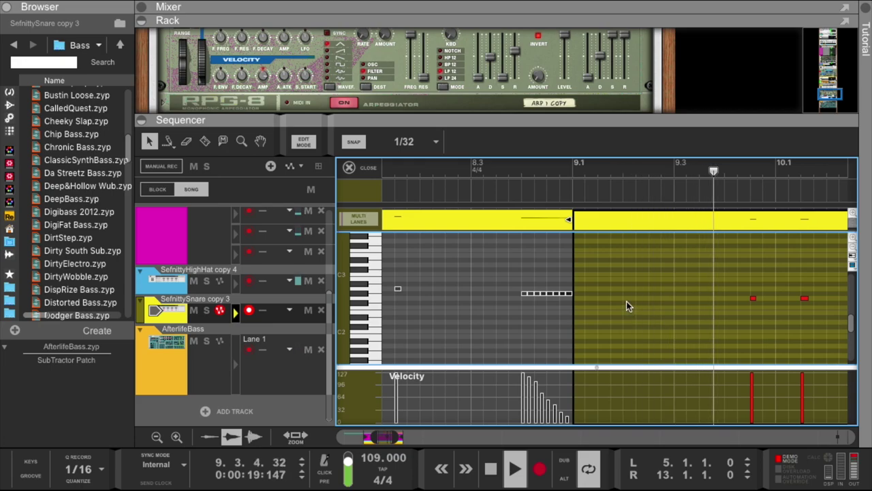
{"action": "left_click", "coordinate": [626, 302]}
{"action": "left_click", "coordinate": [585, 202]}
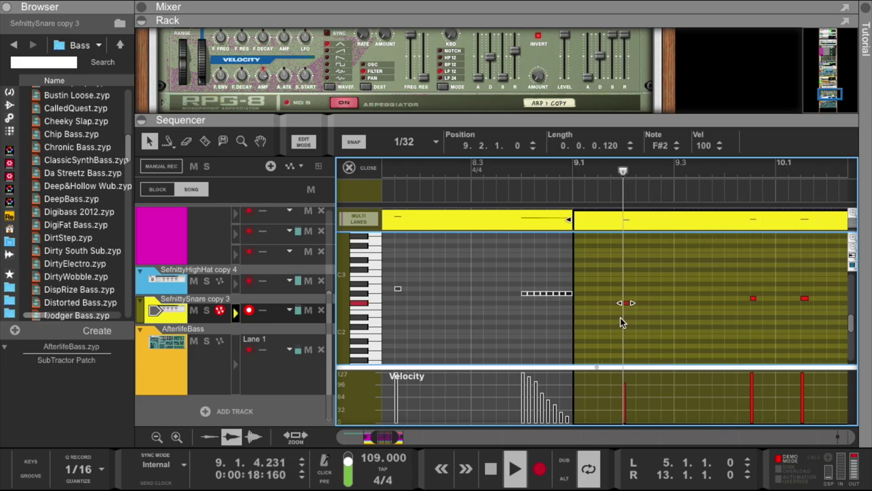
Step: Add a 1/32 B1 note at 9.2.3 and raise both added notes' velocities to 127
{"action": "left_click", "coordinate": [651, 335]}
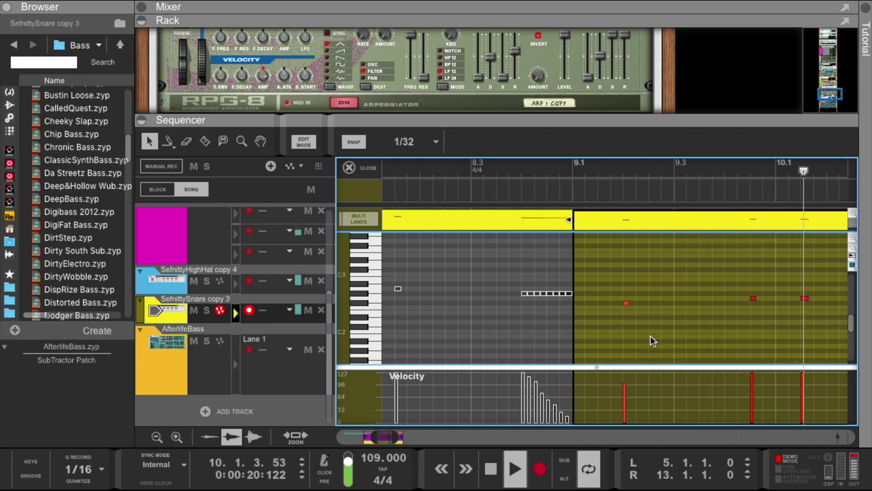
{"action": "left_click", "coordinate": [571, 171]}
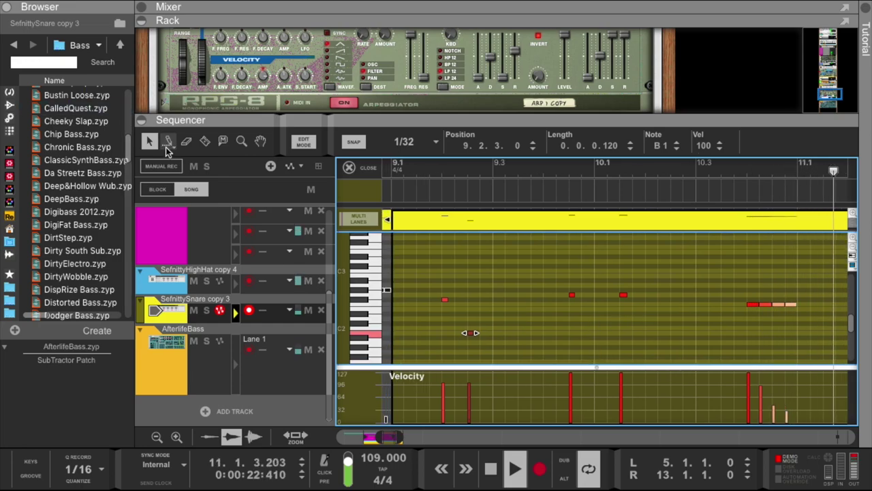
{"action": "left_click_drag", "start_coordinate": [434, 374], "coordinate": [471, 374]}
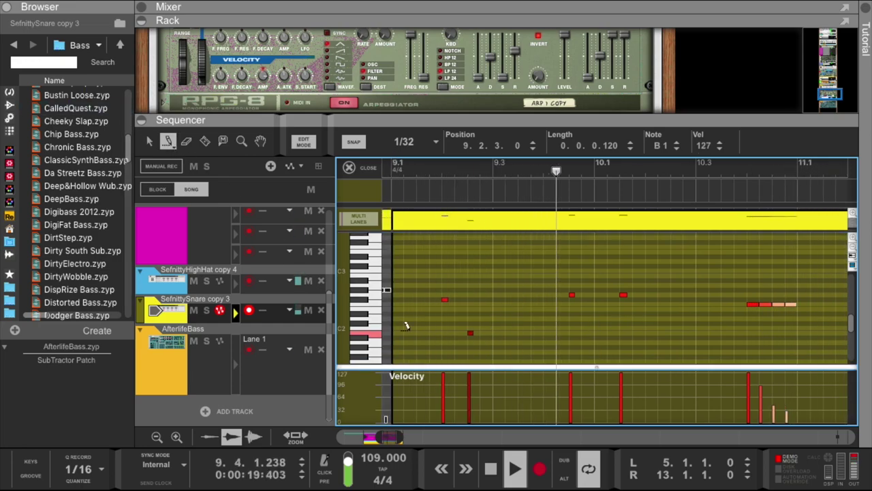
Step: Play back the snare part from around bar 9 and review its notes and velocities across both clips
{"action": "left_click_drag", "start_coordinate": [380, 437], "coordinate": [367, 436]}
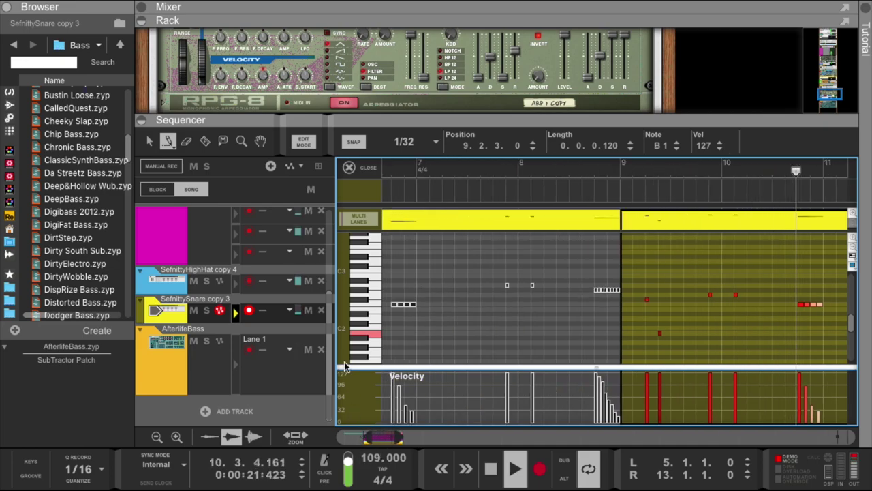
{"action": "scroll", "coordinate": [412, 290], "scroll_direction": "left", "scroll_amount": 3}
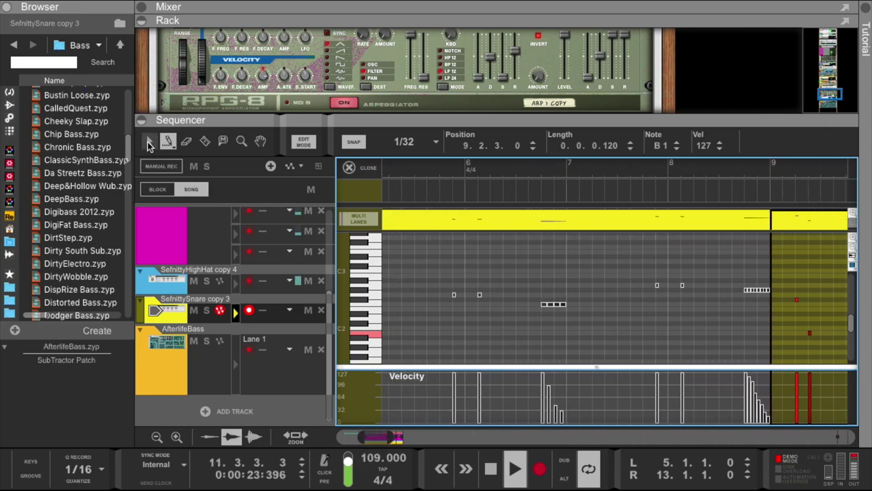
{"action": "scroll", "coordinate": [464, 268], "scroll_direction": "left", "scroll_amount": 2}
{"action": "scroll", "coordinate": [584, 270], "scroll_direction": "right", "scroll_amount": 4}
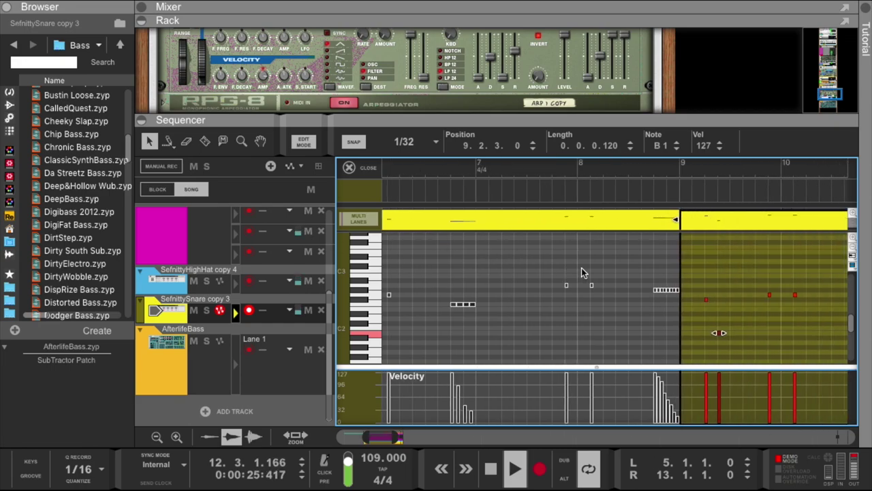
{"action": "left_click", "coordinate": [680, 168]}
{"action": "left_click", "coordinate": [670, 168]}
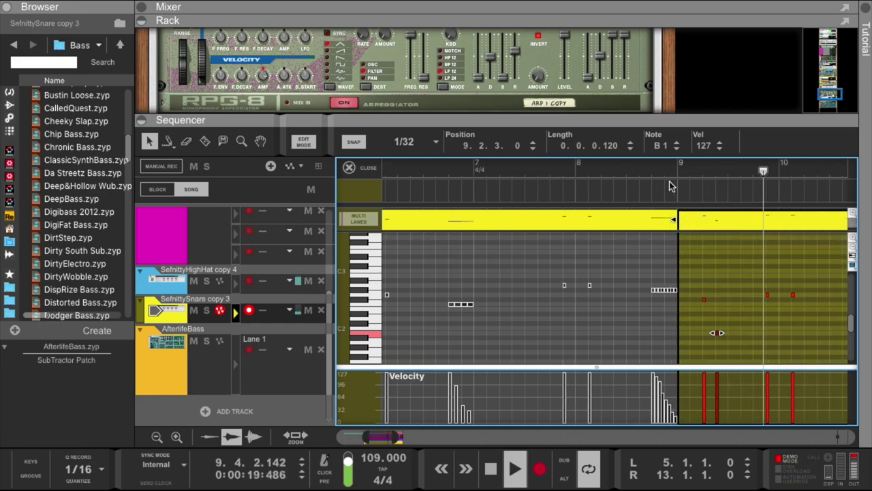
{"action": "scroll", "coordinate": [668, 181], "scroll_direction": "right", "scroll_amount": 4}
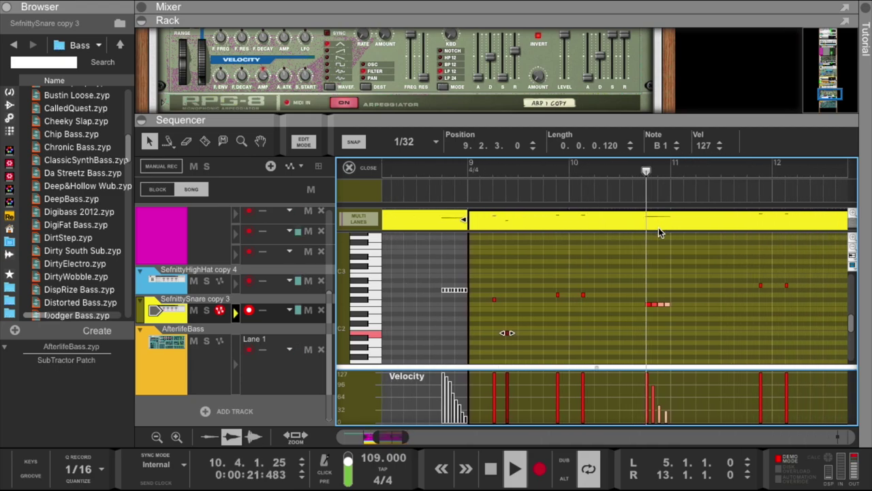
{"action": "scroll", "coordinate": [641, 282], "scroll_direction": "right", "scroll_amount": 1}
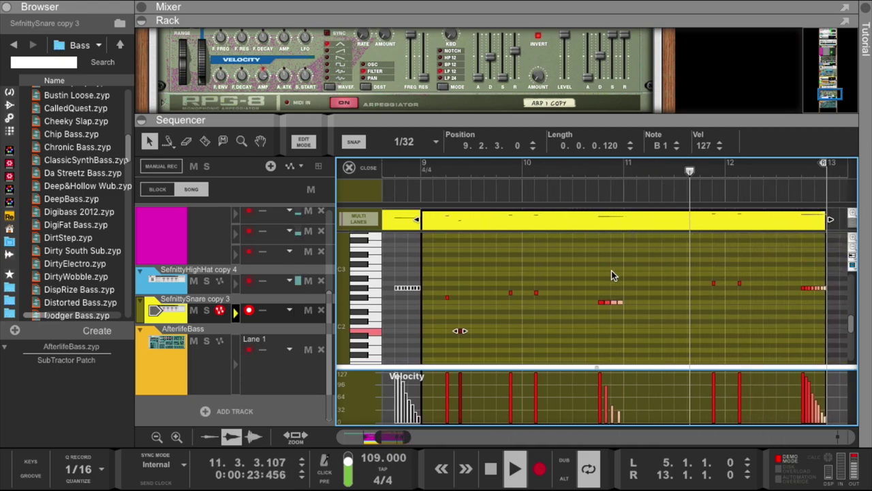
Step: Lower the snare note at 12.1.3 to G2, raise the one at 9.4.3 to A2, and leave the one at 10.1.3 on G2
{"action": "left_click_drag", "start_coordinate": [740, 282], "coordinate": [739, 289]}
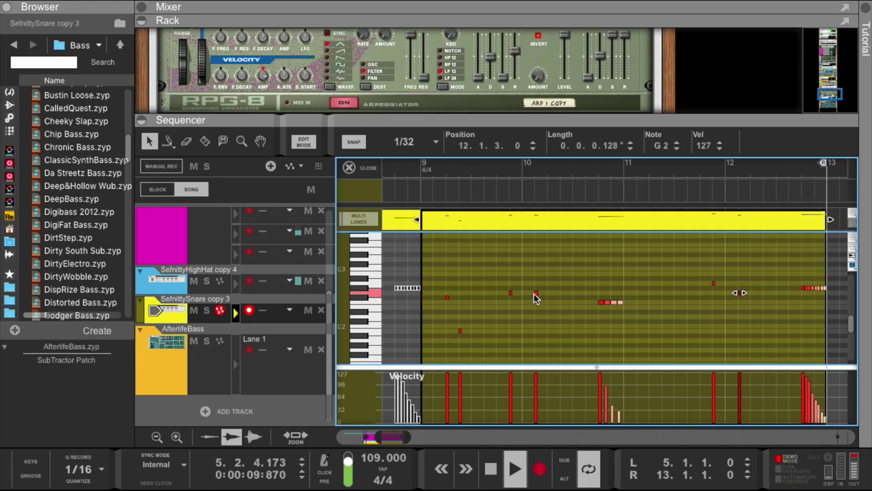
{"action": "left_click_drag", "start_coordinate": [500, 285], "coordinate": [542, 302]}
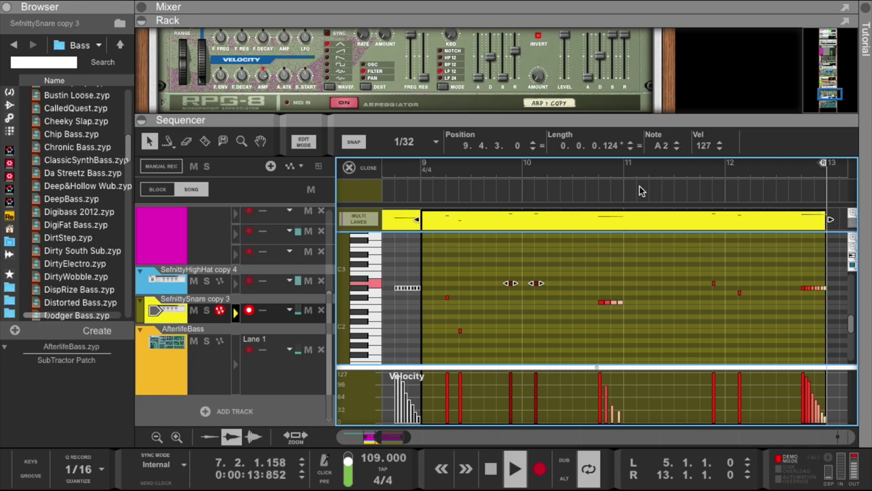
{"action": "left_click", "coordinate": [535, 288]}
{"action": "left_click_drag", "start_coordinate": [536, 283], "coordinate": [536, 293]}
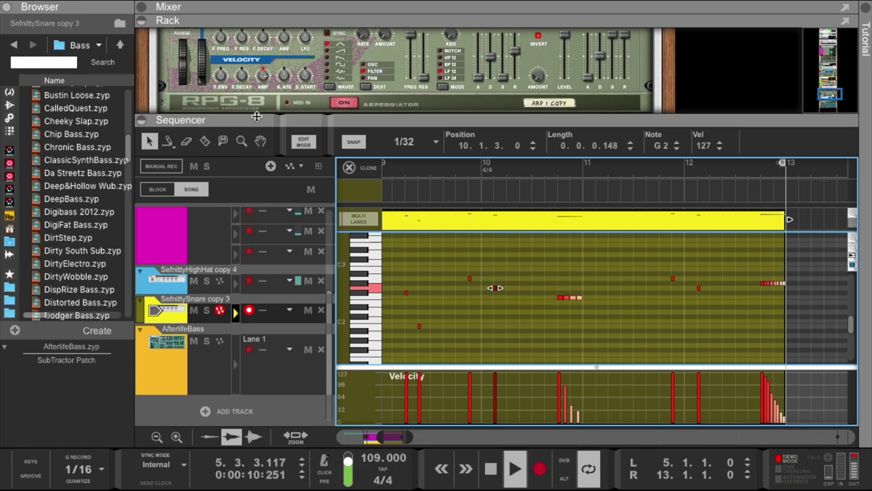
Step: Enlarge the rack and open the interface of the snare's PanCake2 panning effect
{"action": "left_click_drag", "start_coordinate": [256, 117], "coordinate": [258, 210]}
{"action": "scroll", "coordinate": [265, 150], "scroll_direction": "down", "scroll_amount": 3}
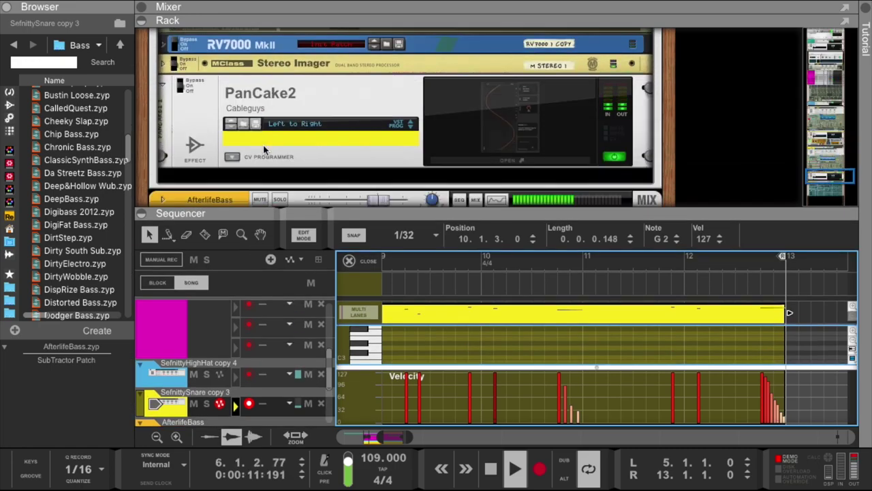
{"action": "left_click", "coordinate": [517, 118]}
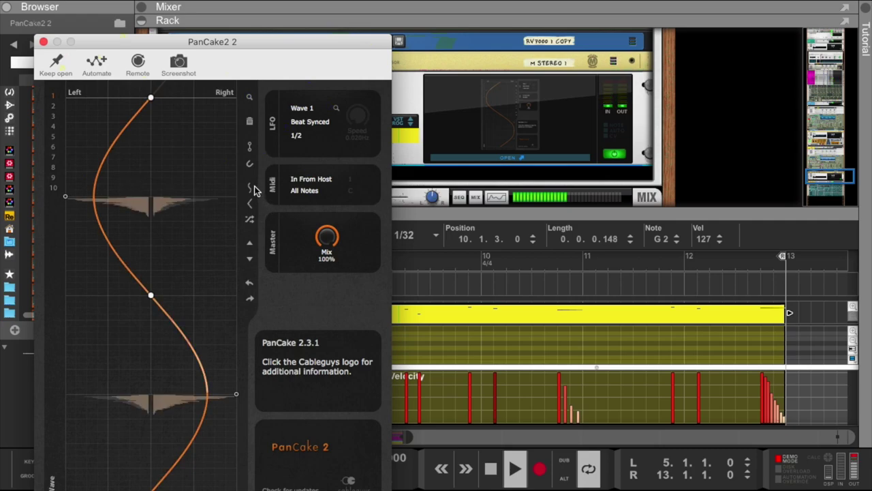
Step: Try a PanCake2 LFO rate of 1/4 during playback and return it to 1/2
{"action": "left_click", "coordinate": [297, 136]}
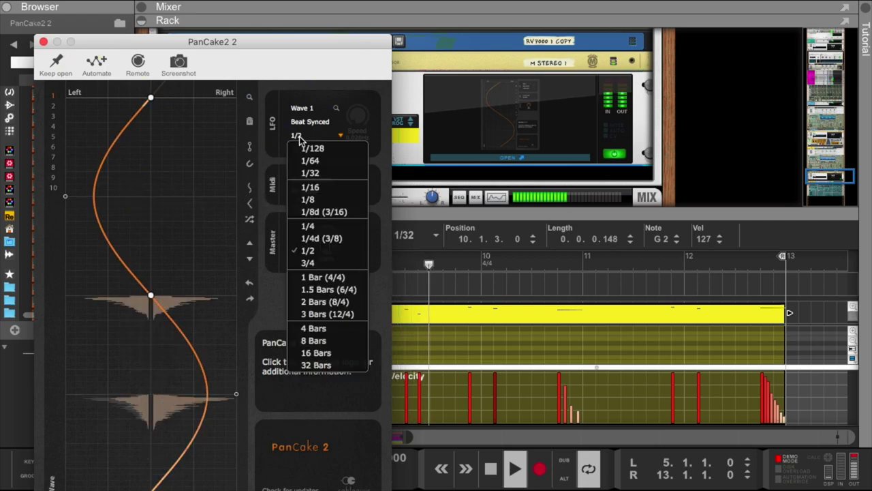
{"action": "left_click", "coordinate": [317, 227]}
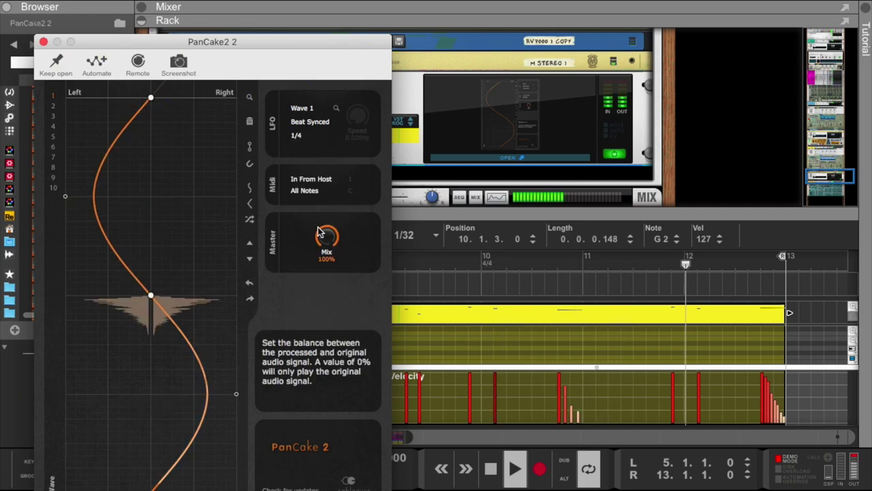
{"action": "left_click", "coordinate": [298, 136]}
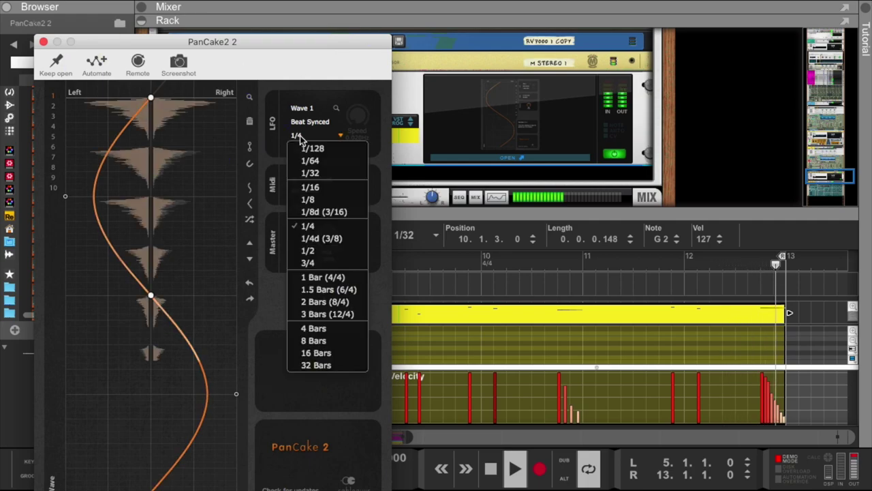
{"action": "left_click", "coordinate": [312, 250]}
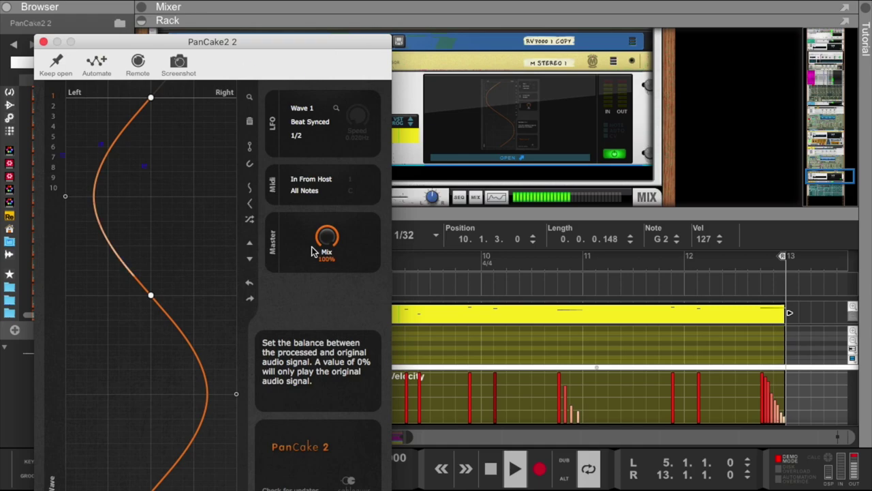
Step: Reshape both the left and right bends of the PanCake2 panning wave with their curve handles, and close the effect window
{"action": "left_click", "coordinate": [250, 190]}
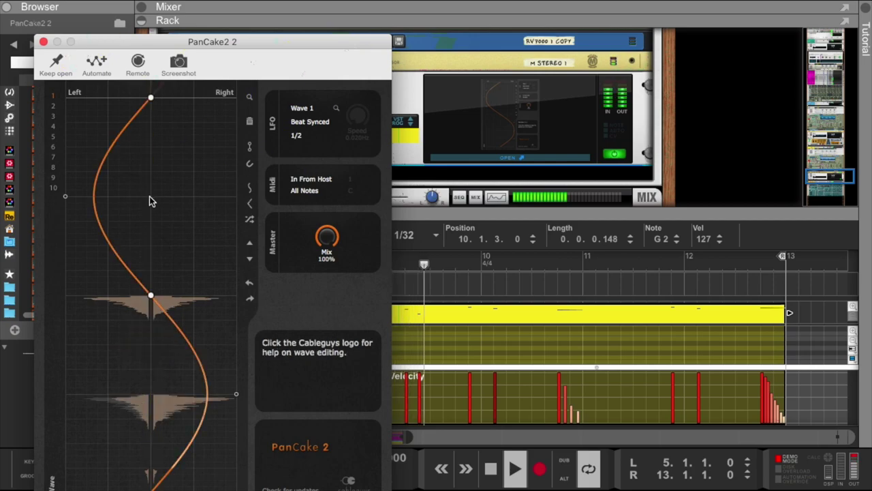
{"action": "left_click_drag", "start_coordinate": [93, 196], "coordinate": [65, 197]}
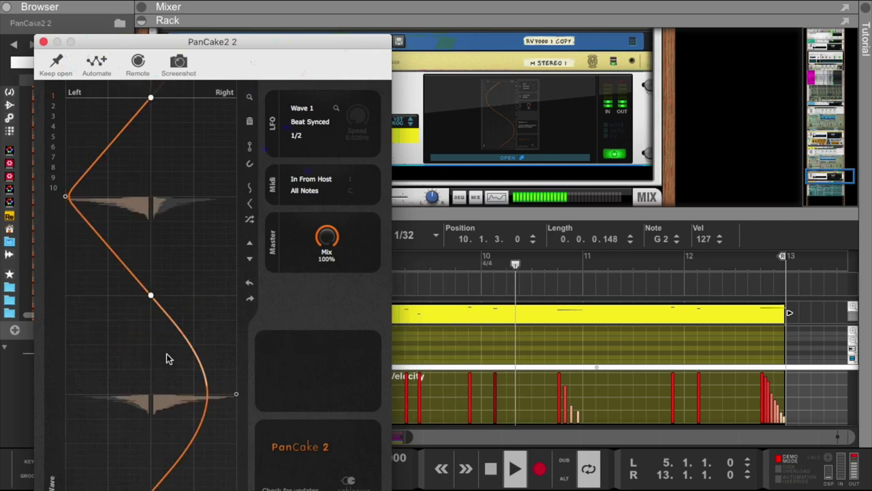
{"action": "left_click_drag", "start_coordinate": [207, 393], "coordinate": [236, 393]}
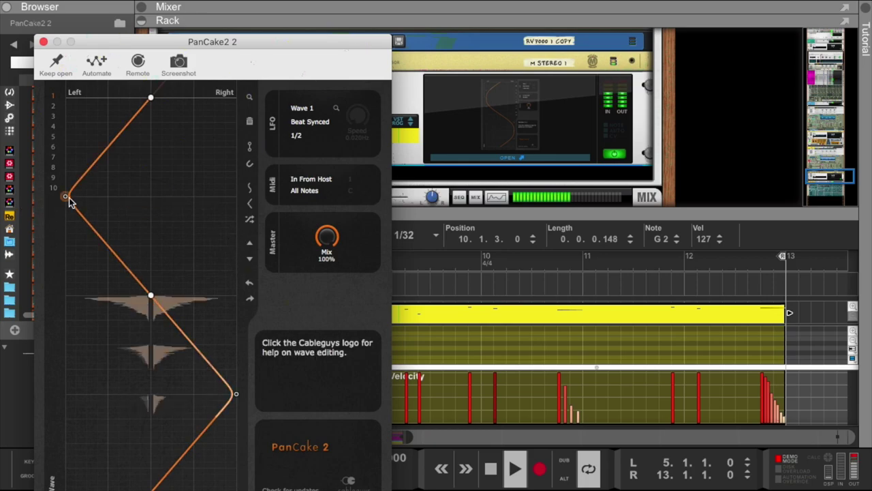
{"action": "left_click_drag", "start_coordinate": [65, 196], "coordinate": [98, 198]}
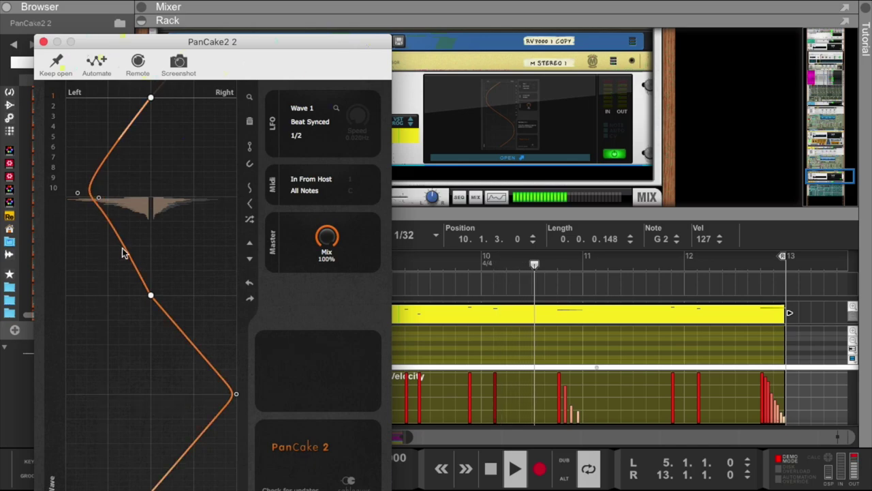
{"action": "left_click_drag", "start_coordinate": [236, 393], "coordinate": [215, 396]}
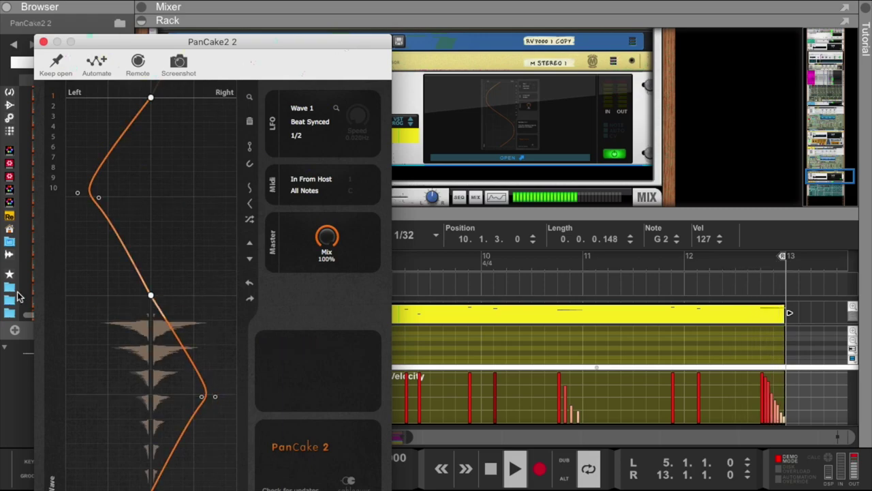
{"action": "left_click_drag", "start_coordinate": [100, 200], "coordinate": [94, 180]}
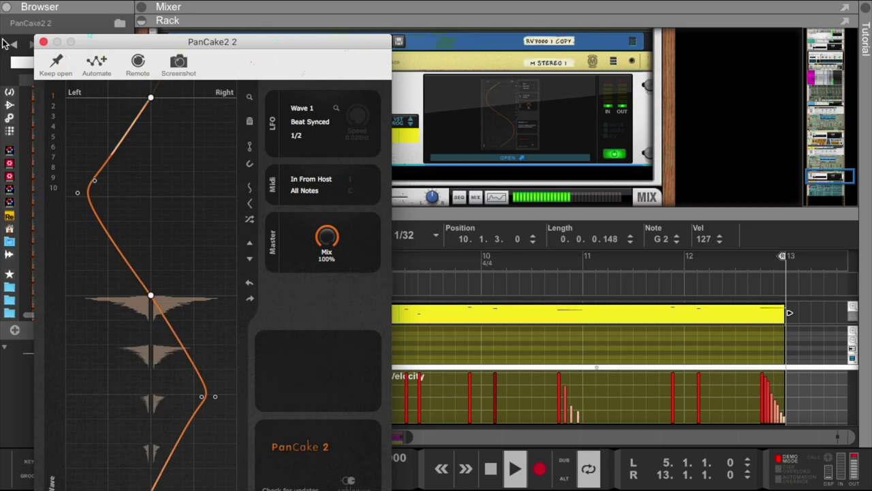
{"action": "left_click", "coordinate": [43, 42]}
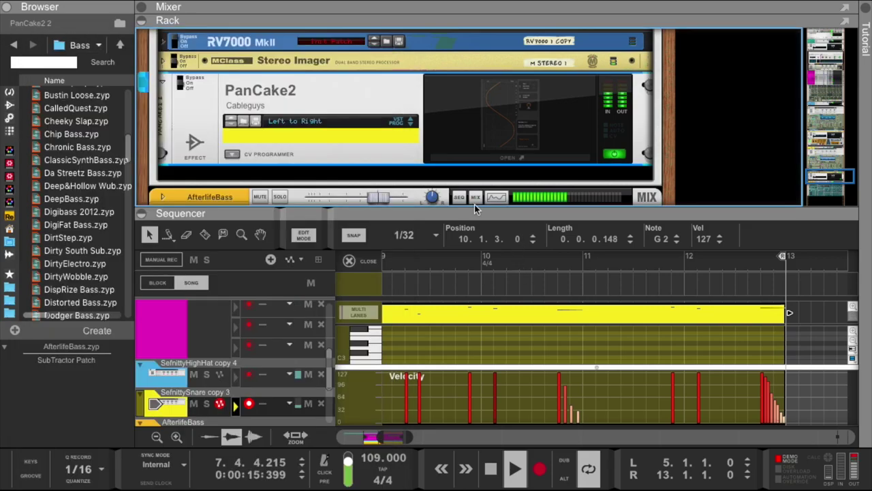
Step: Set the Dry/Wet of the snare's RV7000 reverb to 20, fold the reverb away and unfold the Stereo Imager
{"action": "left_click_drag", "start_coordinate": [480, 212], "coordinate": [380, 212]}
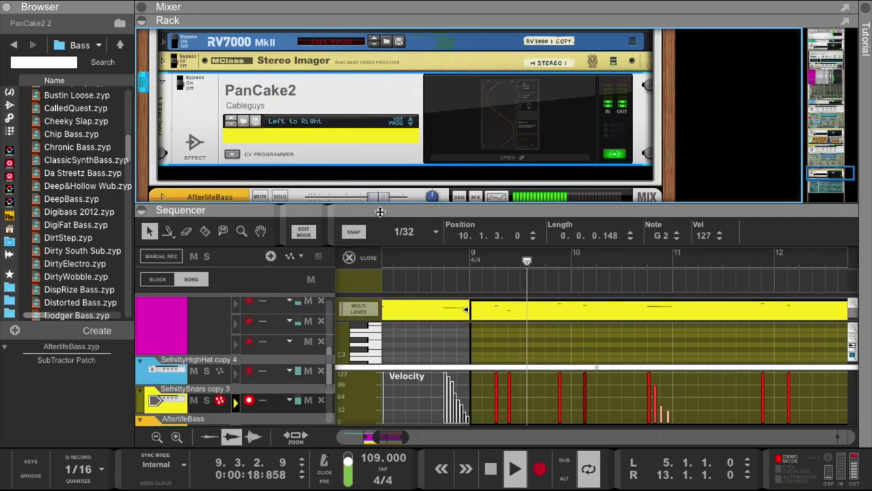
{"action": "left_click", "coordinate": [171, 46]}
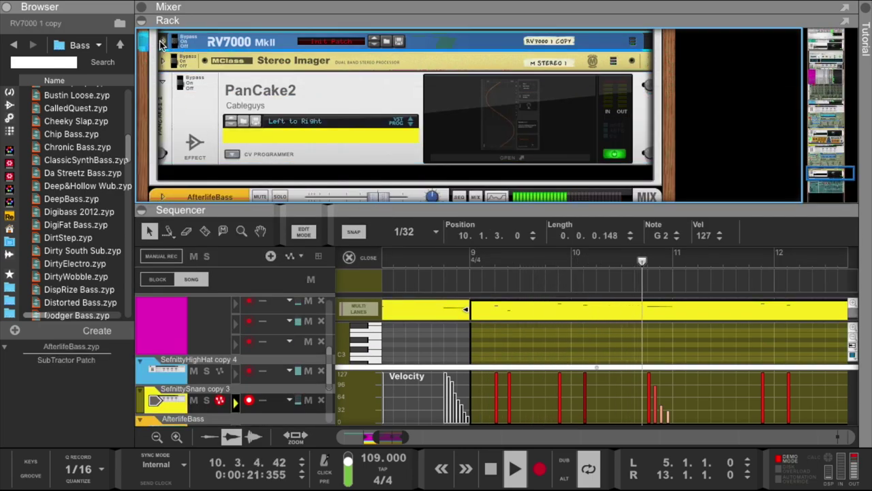
{"action": "left_click", "coordinate": [162, 42]}
{"action": "mouse_move", "coordinate": [568, 60]}
{"action": "left_mouse_down"}
{"action": "mouse_move", "coordinate": [559, 30]}
{"action": "mouse_move", "coordinate": [562, 47]}
{"action": "left_mouse_up"}
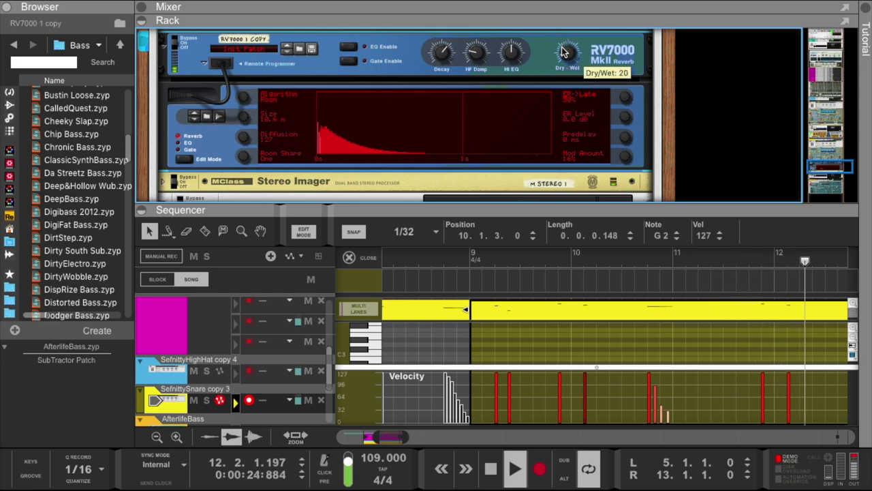
{"action": "left_click", "coordinate": [164, 45]}
{"action": "scroll", "coordinate": [297, 123], "scroll_direction": "up", "scroll_amount": 1}
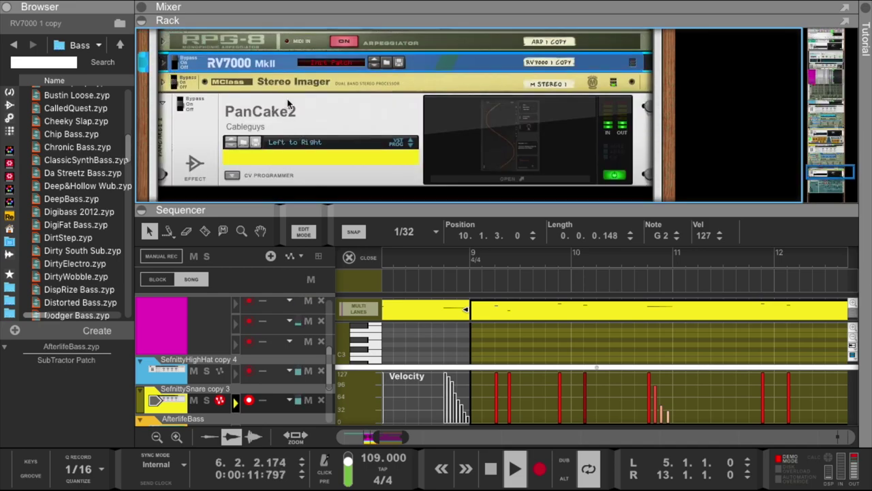
{"action": "left_click", "coordinate": [160, 99]}
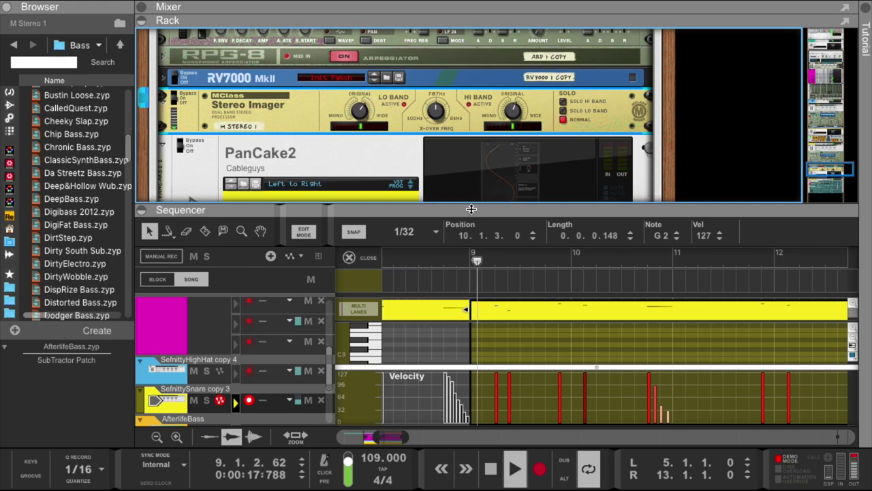
Step: Close the note editor and replace the snare clip at bar 5 with a copy of the edited clip at bar 9
{"action": "left_click_drag", "start_coordinate": [471, 209], "coordinate": [471, 110]}
{"action": "left_click", "coordinate": [349, 158]}
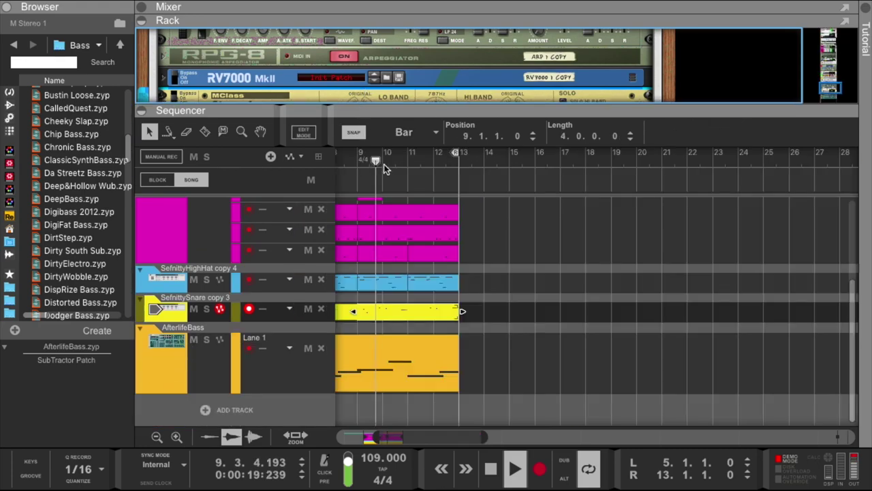
{"action": "scroll", "coordinate": [465, 298], "scroll_direction": "left", "scroll_amount": 2}
{"action": "left_click", "coordinate": [461, 297]}
{"action": "left_click", "coordinate": [416, 307]}
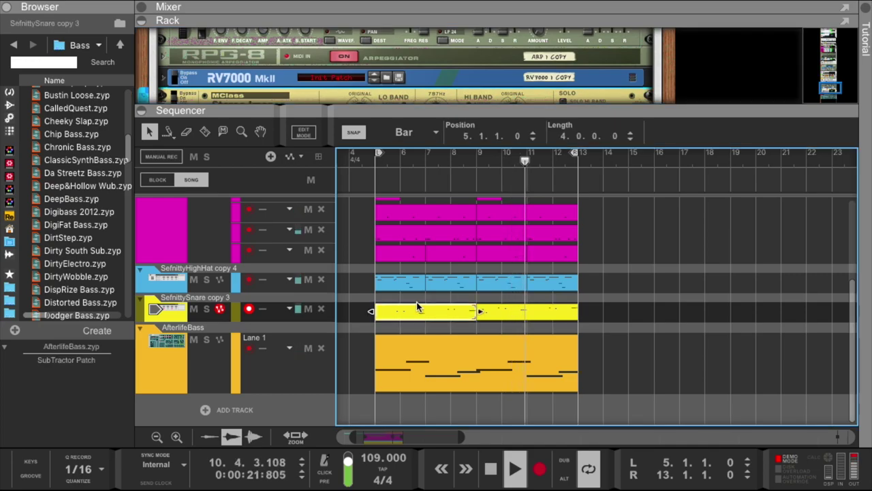
{"action": "key", "text": "Delete"}
{"action": "scroll", "coordinate": [417, 304], "scroll_direction": "up", "scroll_amount": 3}
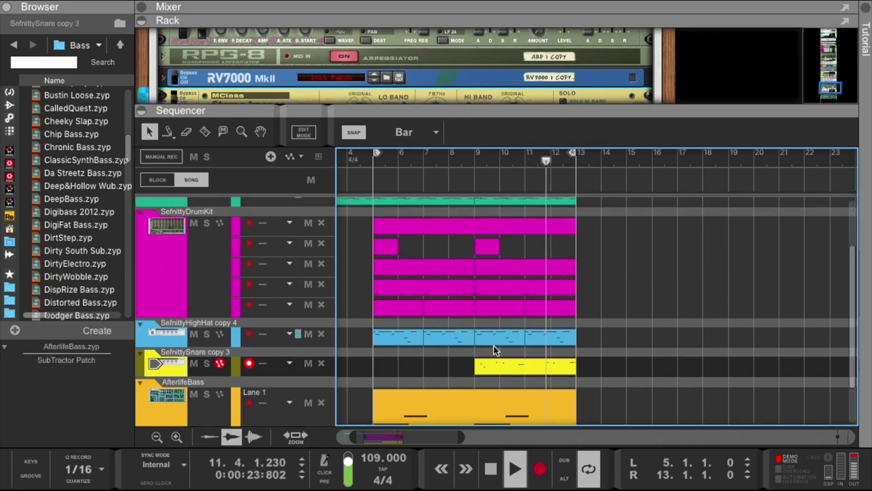
{"action": "left_click_drag", "start_coordinate": [508, 366], "coordinate": [422, 369]}
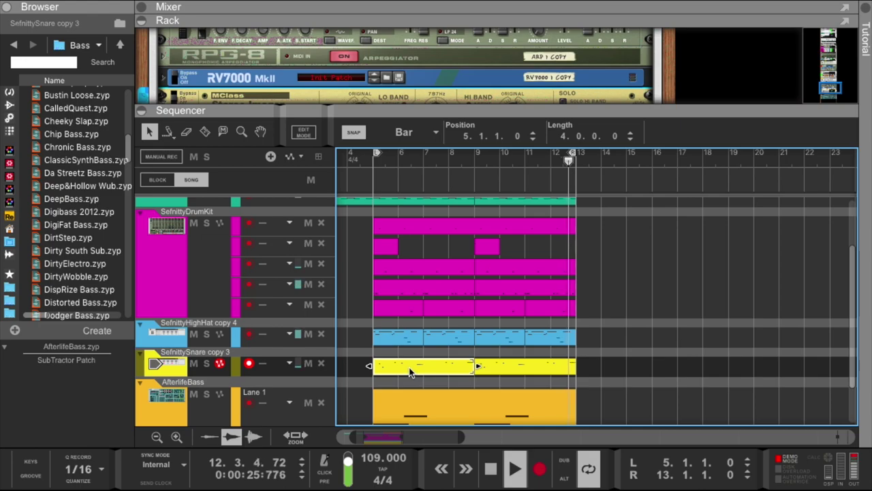
Step: Move the loop start to bar 1, play from there, and place a copy of the eight-bar bass clip at bar 1
{"action": "left_click_drag", "start_coordinate": [444, 156], "coordinate": [341, 158]}
{"action": "double_click", "coordinate": [489, 467]}
{"action": "left_click", "coordinate": [507, 466]}
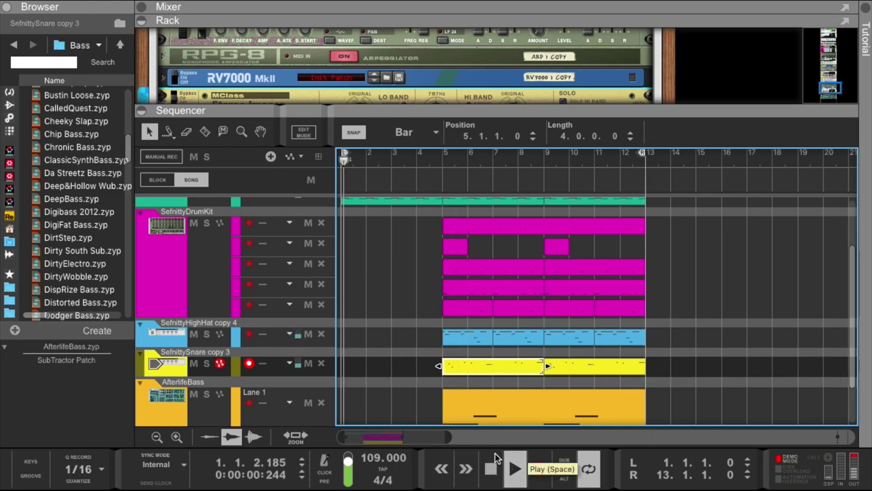
{"action": "scroll", "coordinate": [414, 312], "scroll_direction": "down", "scroll_amount": 3}
{"action": "left_click_drag", "start_coordinate": [489, 360], "coordinate": [325, 346]}
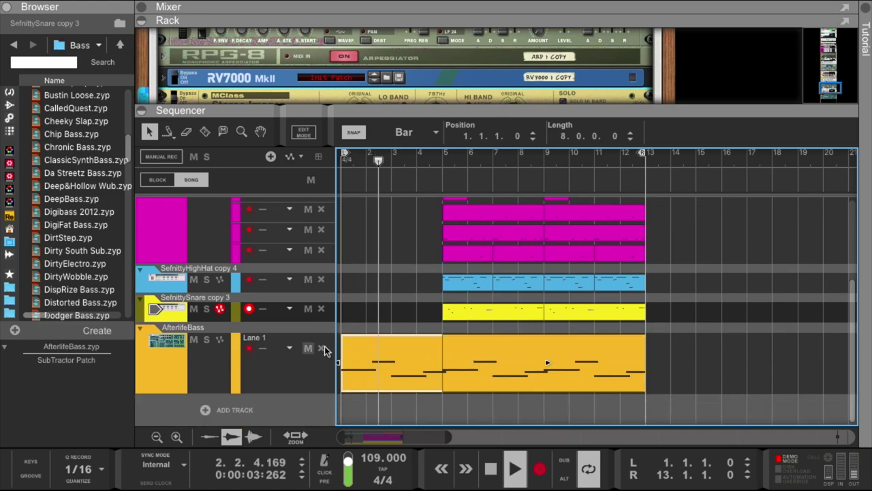
Step: Select the AfterlifeBass track, show its synth, and examine its mixer channel and the master compressor's threshold
{"action": "left_click", "coordinate": [220, 380]}
{"action": "left_click_drag", "start_coordinate": [268, 114], "coordinate": [268, 169]}
{"action": "left_click", "coordinate": [233, 101]}
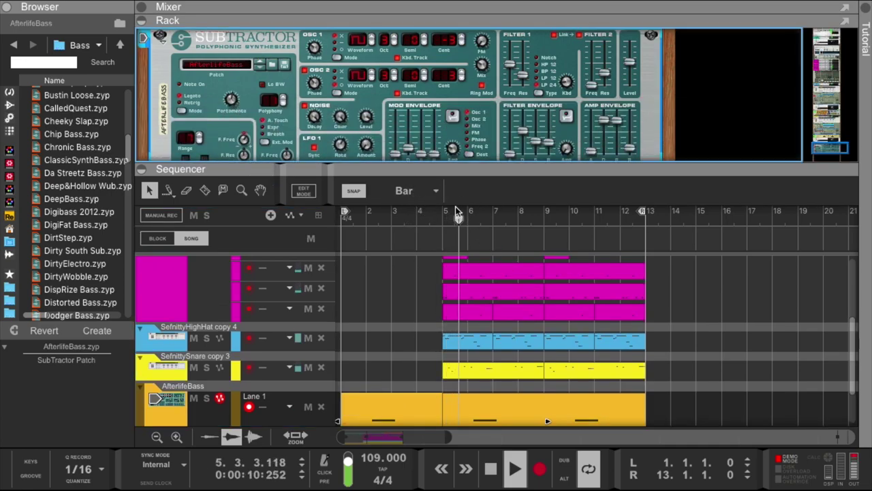
{"action": "left_click_drag", "start_coordinate": [448, 21], "coordinate": [468, 404]}
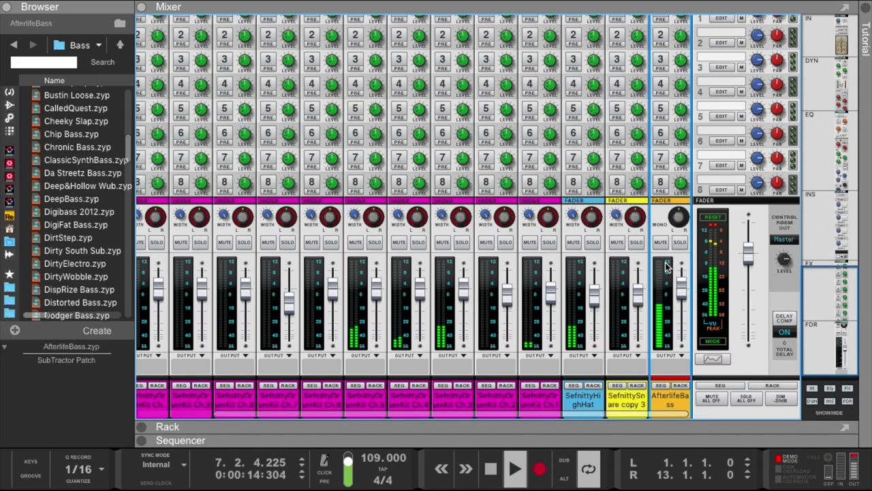
{"action": "scroll", "coordinate": [776, 259], "scroll_direction": "up", "scroll_amount": 15}
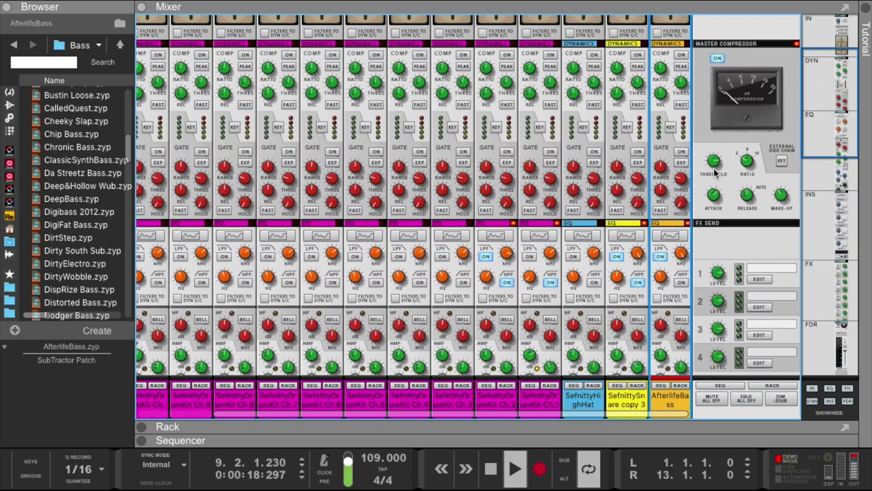
{"action": "left_click", "coordinate": [713, 162]}
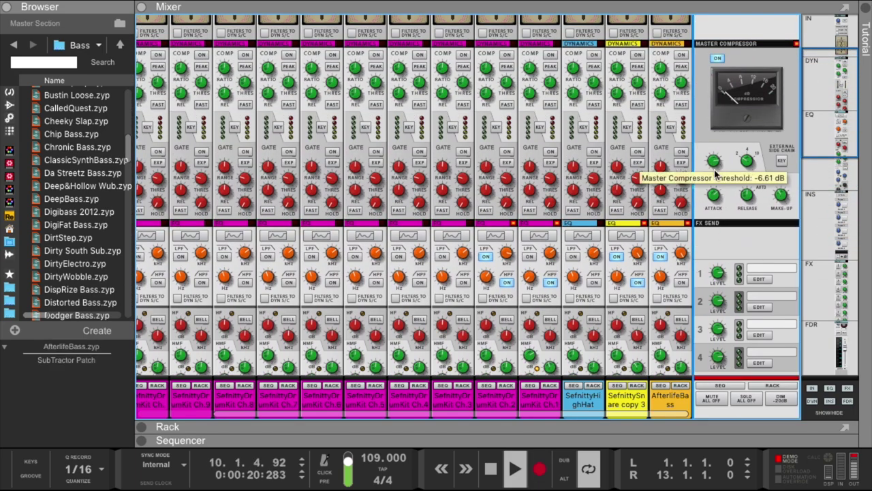
Step: Examine the rack from the bass synth up to the Master Section, and return to the full-height sequencer
{"action": "left_click_drag", "start_coordinate": [507, 428], "coordinate": [407, 83]}
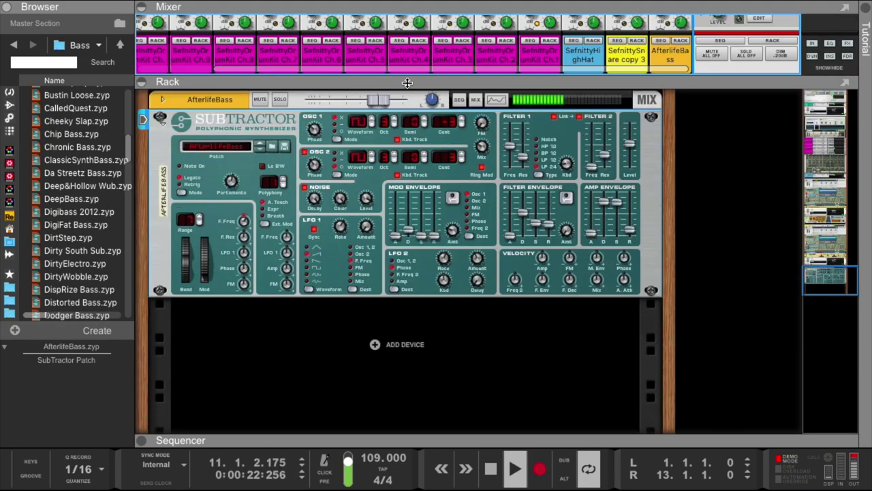
{"action": "scroll", "coordinate": [449, 200], "scroll_direction": "up", "scroll_amount": 10}
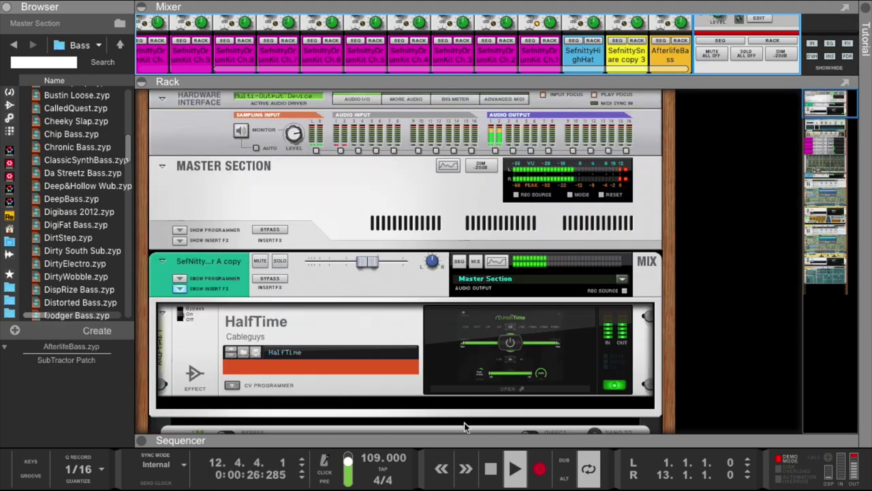
{"action": "left_click_drag", "start_coordinate": [468, 443], "coordinate": [468, 34]}
Step: Open the bass clip at bar 5, examine its notes alongside the clip at bar 1, and close the note editor
{"action": "double_click", "coordinate": [494, 350]}
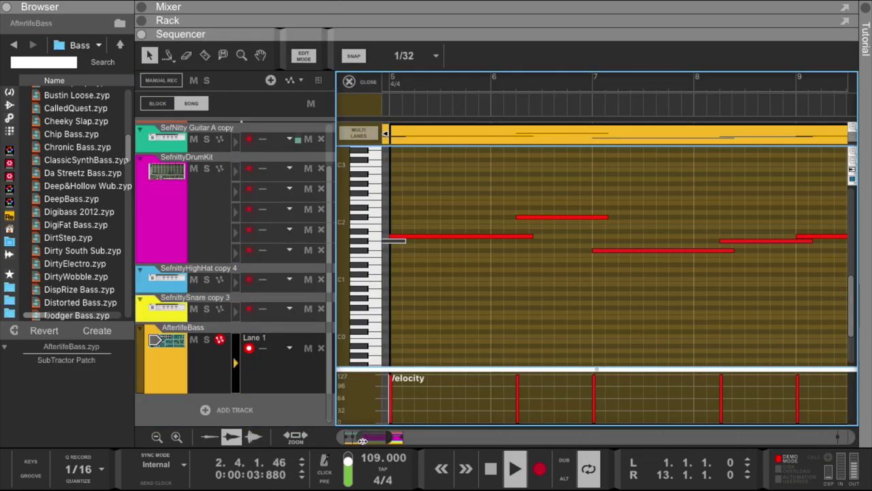
{"action": "left_click_drag", "start_coordinate": [363, 442], "coordinate": [337, 439]}
{"action": "left_click", "coordinate": [180, 346]}
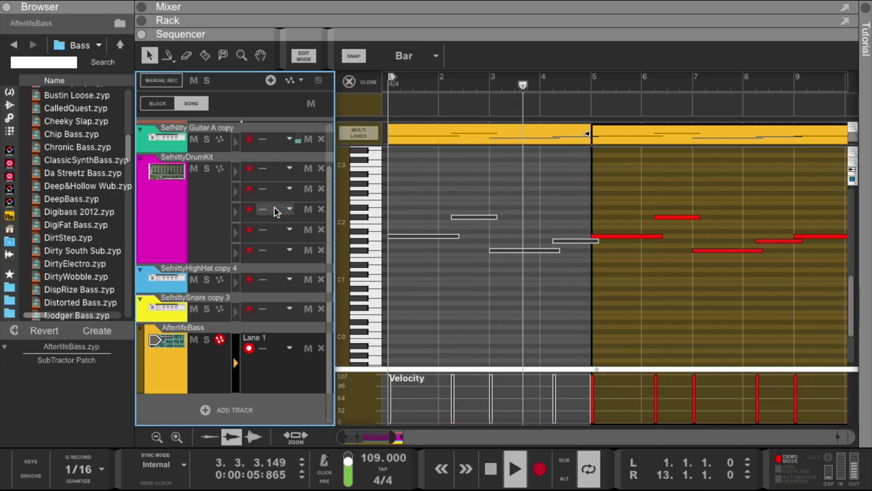
{"action": "left_click_drag", "start_coordinate": [495, 32], "coordinate": [386, 33]}
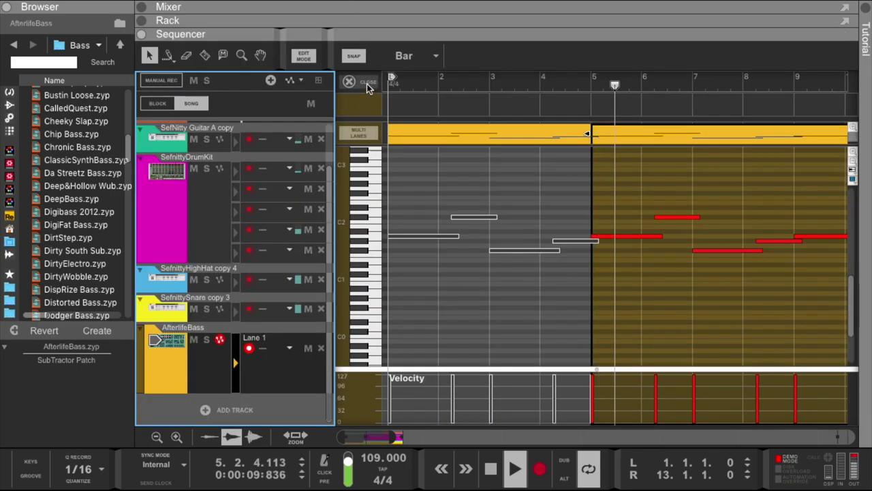
{"action": "left_click", "coordinate": [368, 83]}
{"action": "left_click", "coordinate": [389, 323]}
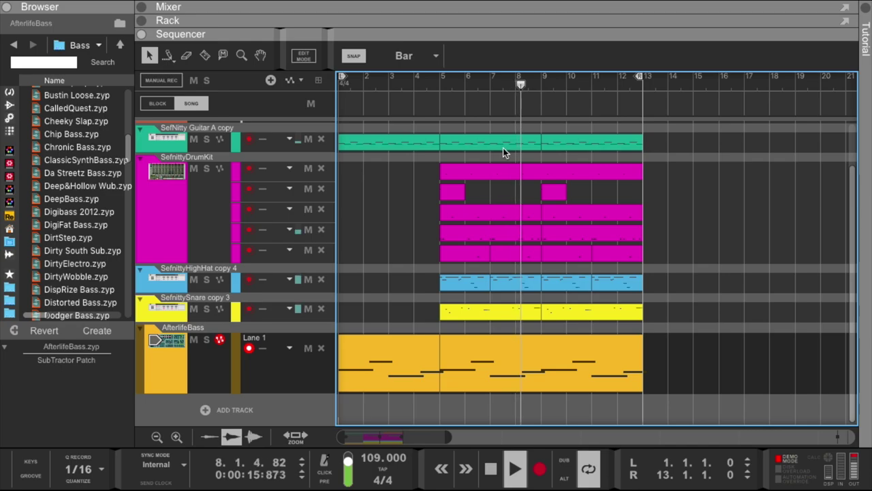
Step: Join the two snare clips at bars 5 and 9 into one eight-bar clip and open it for note editing
{"action": "left_click_drag", "start_coordinate": [270, 154], "coordinate": [238, 158]}
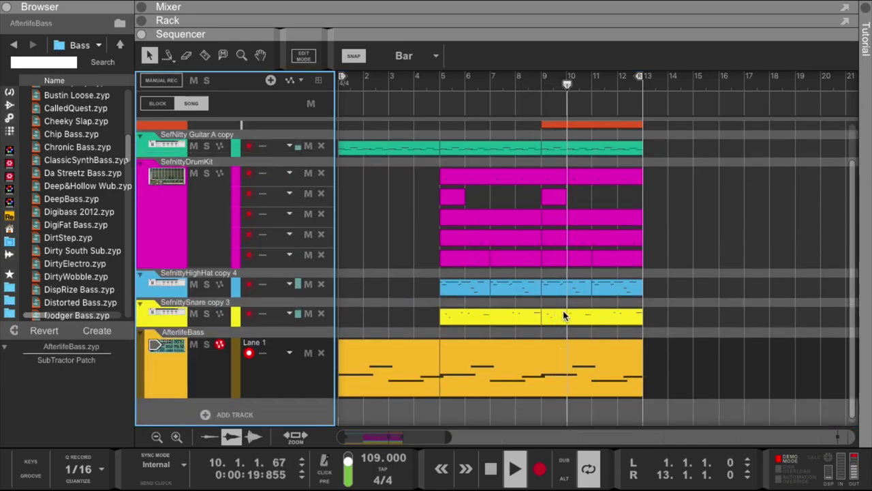
{"action": "double_click", "coordinate": [562, 313]}
{"action": "mouse_move", "coordinate": [393, 80]}
{"action": "left_mouse_down"}
{"action": "mouse_move", "coordinate": [588, 90]}
{"action": "mouse_move", "coordinate": [349, 102]}
{"action": "left_mouse_up"}
{"action": "left_click_drag", "start_coordinate": [389, 440], "coordinate": [444, 438]}
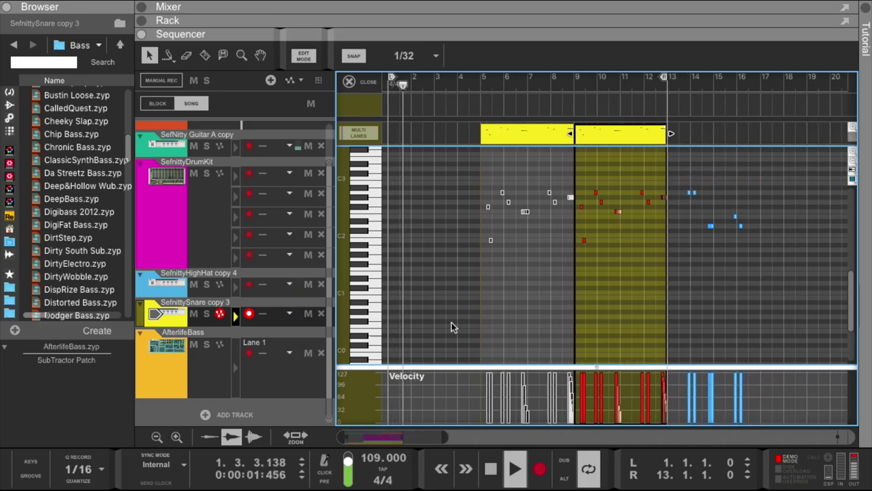
{"action": "left_click", "coordinate": [507, 134]}
{"action": "left_click", "coordinate": [507, 134], "text": "shift"}
{"action": "right_click", "coordinate": [614, 130]}
{"action": "left_click", "coordinate": [658, 300]}
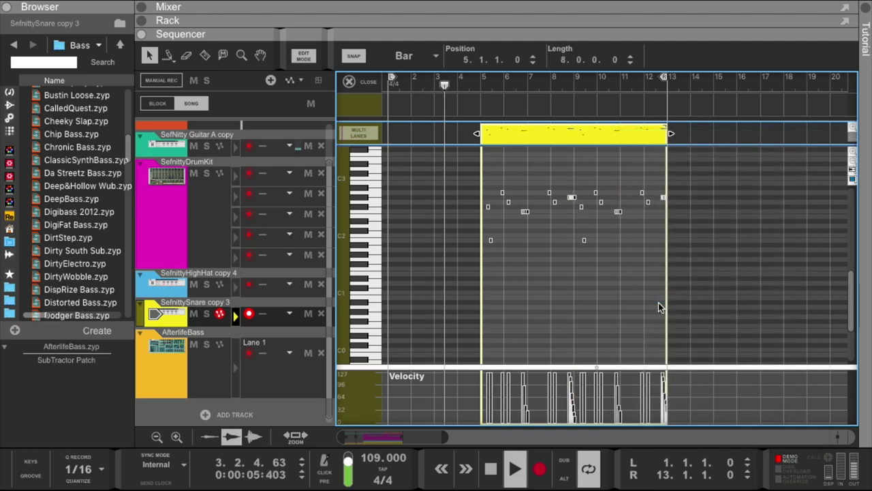
{"action": "left_click", "coordinate": [530, 135]}
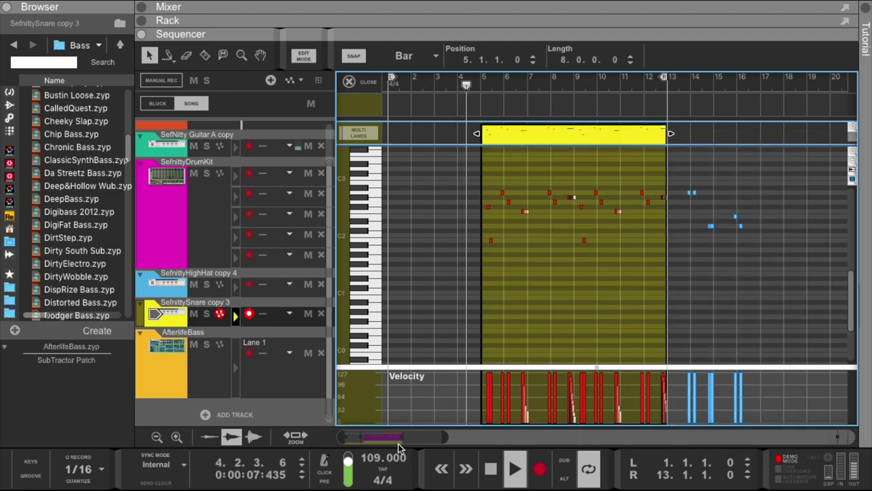
Step: Examine the notes and velocities of the joined snare clip while playing it from bar 5
{"action": "left_click_drag", "start_coordinate": [359, 437], "coordinate": [393, 436]}
{"action": "left_click_drag", "start_coordinate": [447, 437], "coordinate": [353, 435]}
{"action": "scroll", "coordinate": [624, 270], "scroll_direction": "right", "scroll_amount": 3}
{"action": "left_click", "coordinate": [591, 262]}
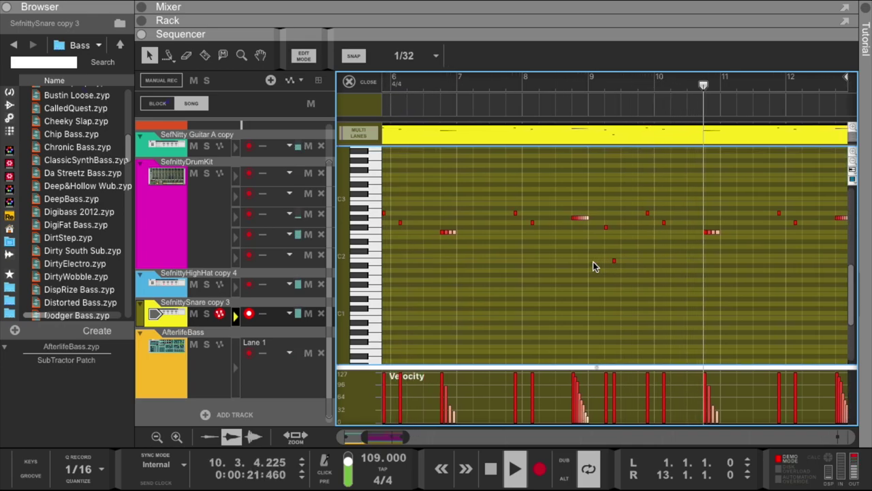
{"action": "left_click_drag", "start_coordinate": [405, 437], "coordinate": [412, 437]}
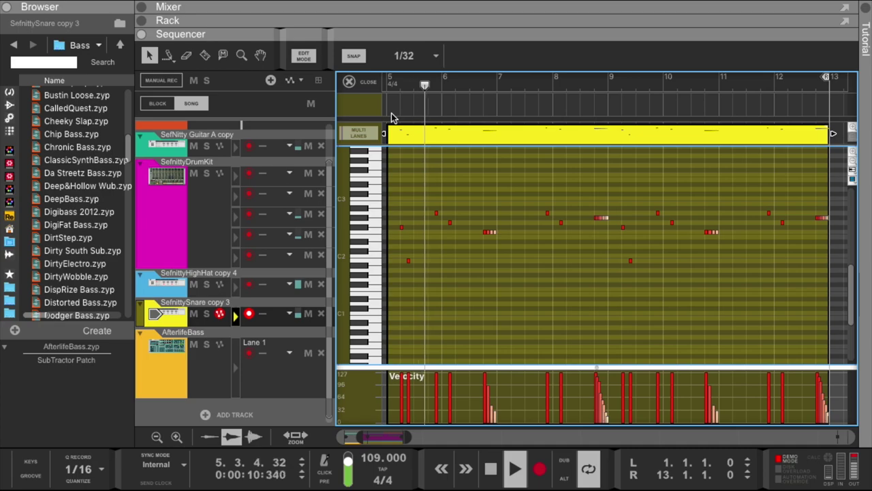
{"action": "left_click", "coordinate": [390, 85]}
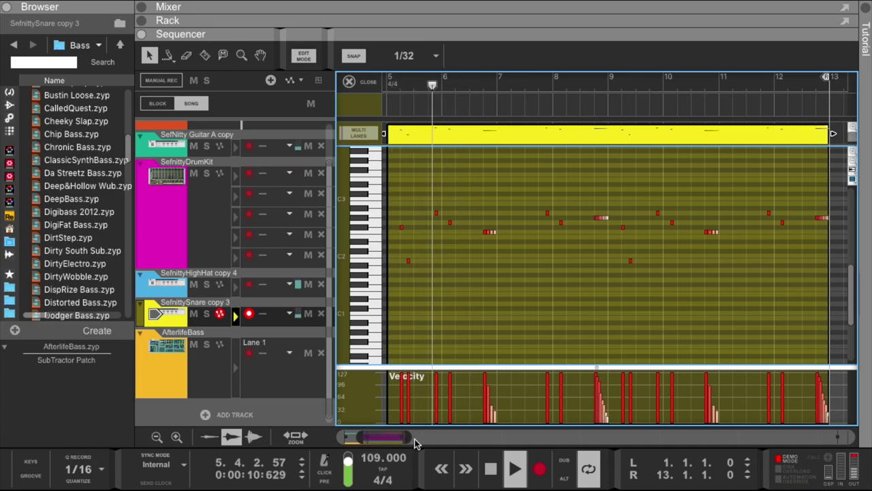
Step: Set the snap to 1/64, draw a roll of D3 snare notes from 5.4, taper their velocities down from 122, and audition it
{"action": "left_click_drag", "start_coordinate": [417, 442], "coordinate": [363, 442]}
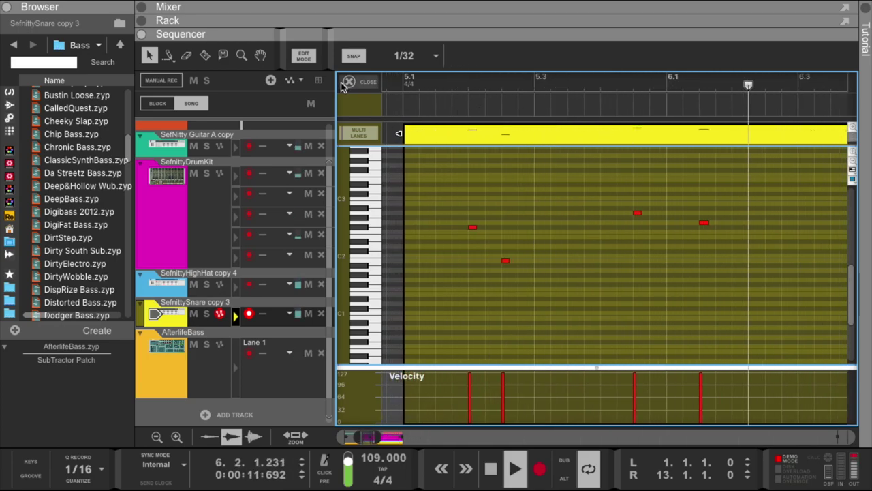
{"action": "left_click", "coordinate": [411, 58]}
{"action": "left_click", "coordinate": [402, 175]}
{"action": "key", "text": "w"}
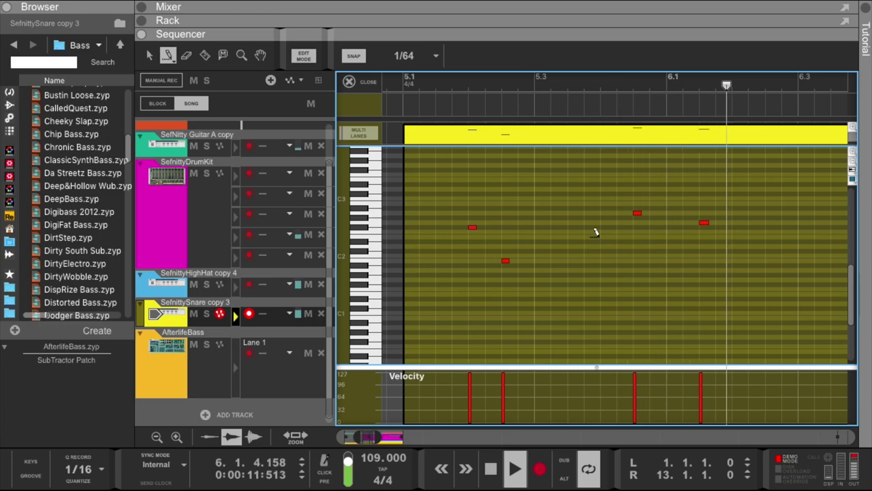
{"action": "left_click_drag", "start_coordinate": [601, 189], "coordinate": [610, 189]}
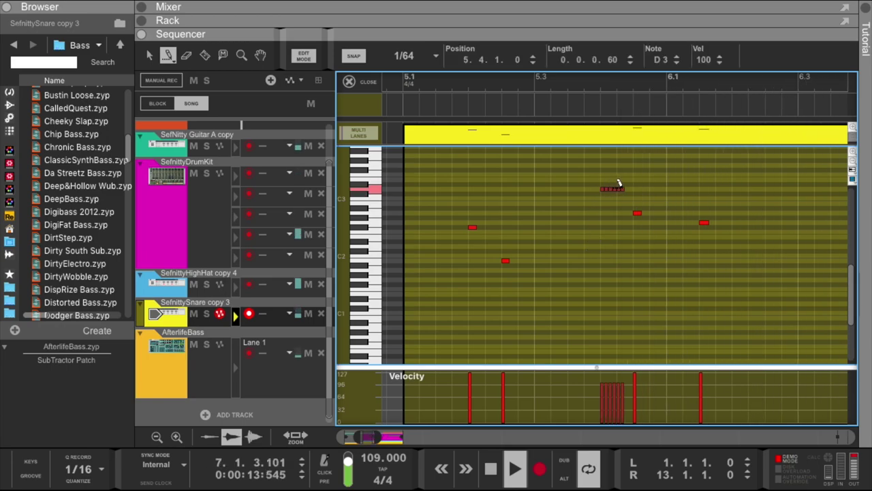
{"action": "left_click_drag", "start_coordinate": [601, 381], "coordinate": [613, 395]}
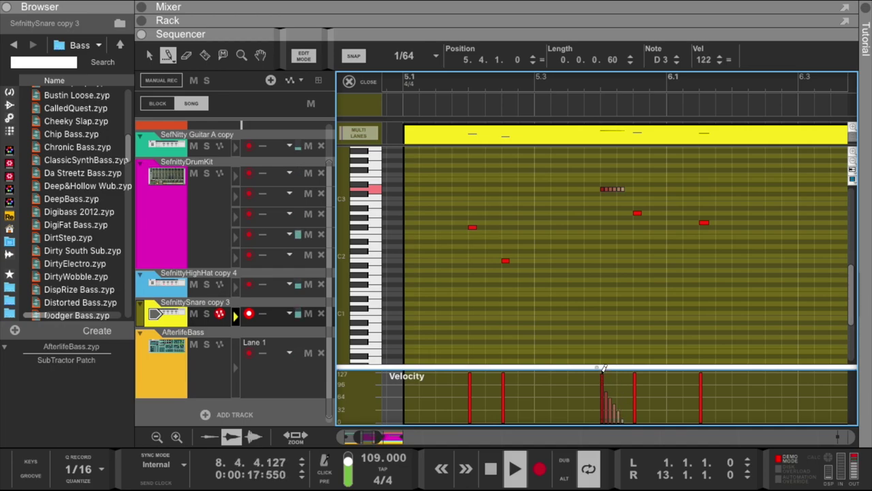
{"action": "key", "text": "space"}
{"action": "key", "text": "space"}
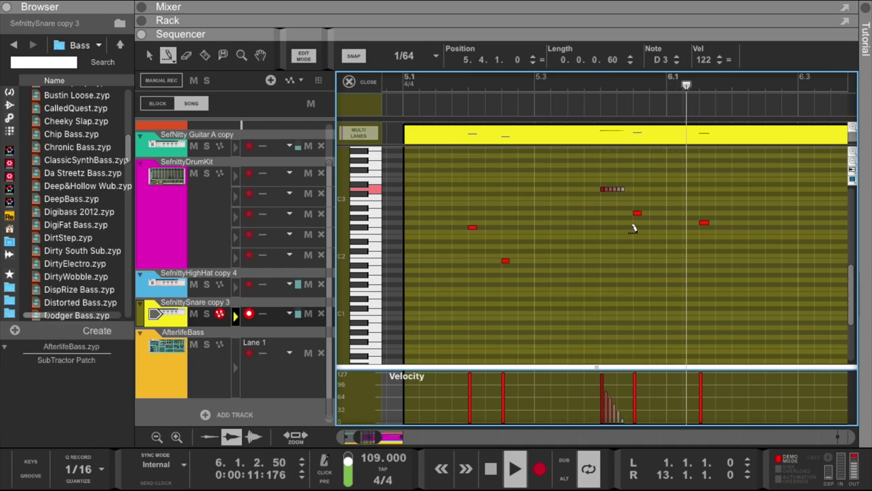
Step: Erase the D3 snare roll before bar 6, play from bar 5, and close the note editor
{"action": "key", "text": "e"}
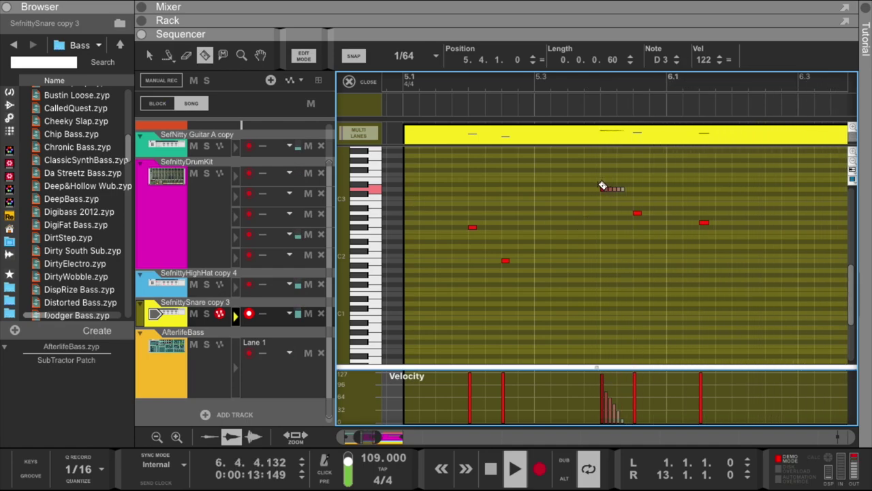
{"action": "key", "text": "w"}
{"action": "left_click", "coordinate": [398, 82]}
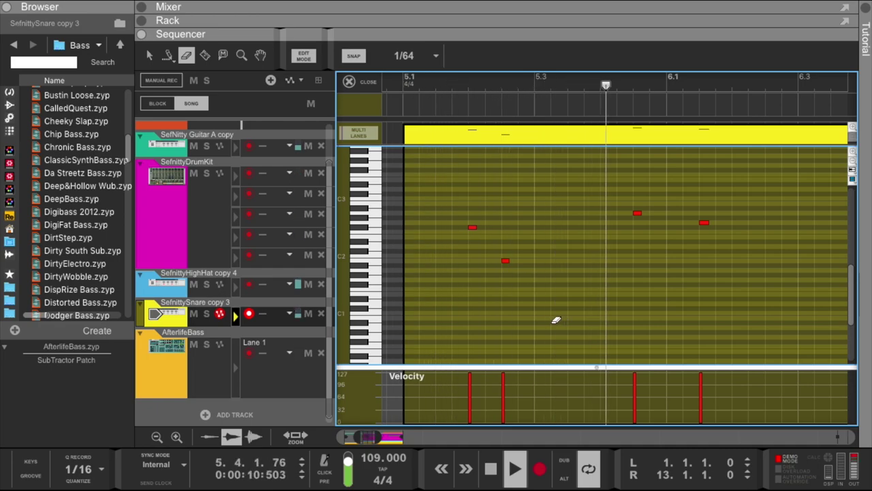
{"action": "left_click", "coordinate": [357, 84]}
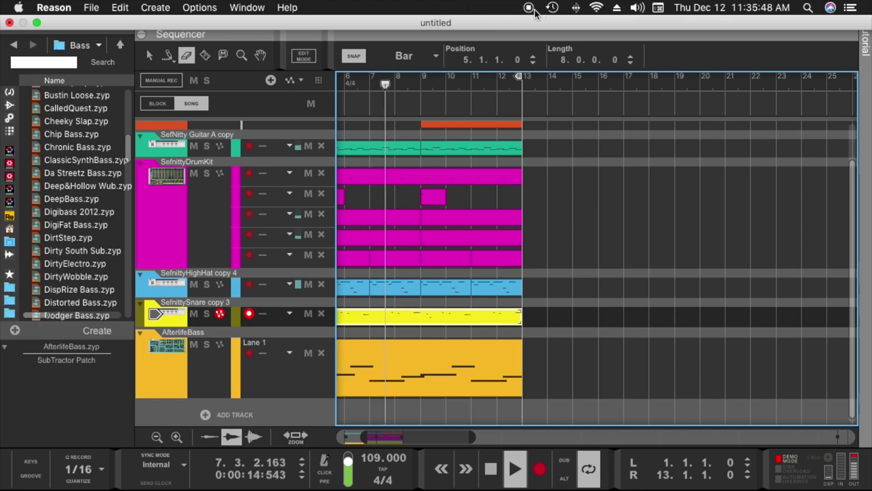